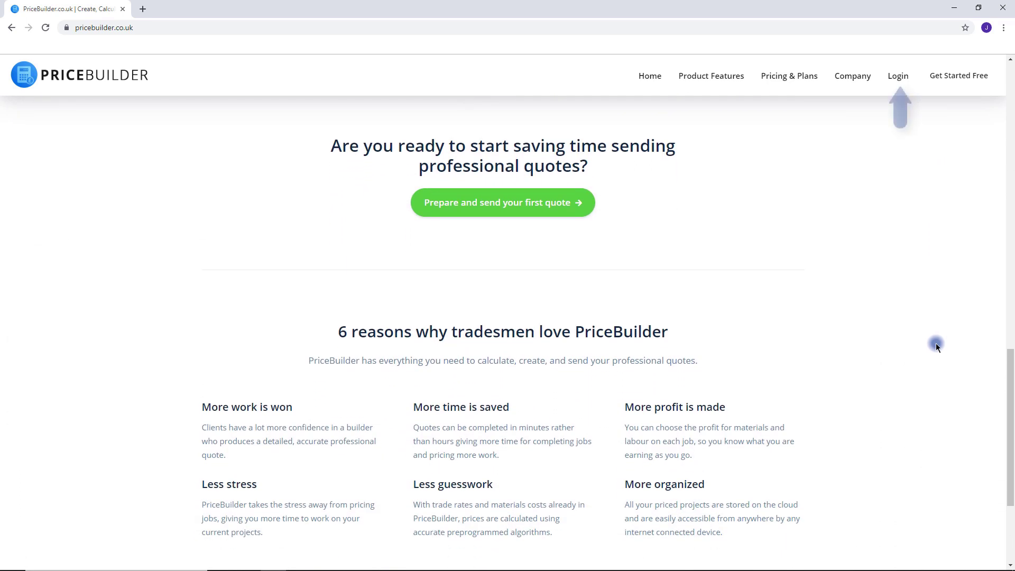
Sign in to the PriceBuilder account.
middle_click(935, 345)
left_click(899, 82)
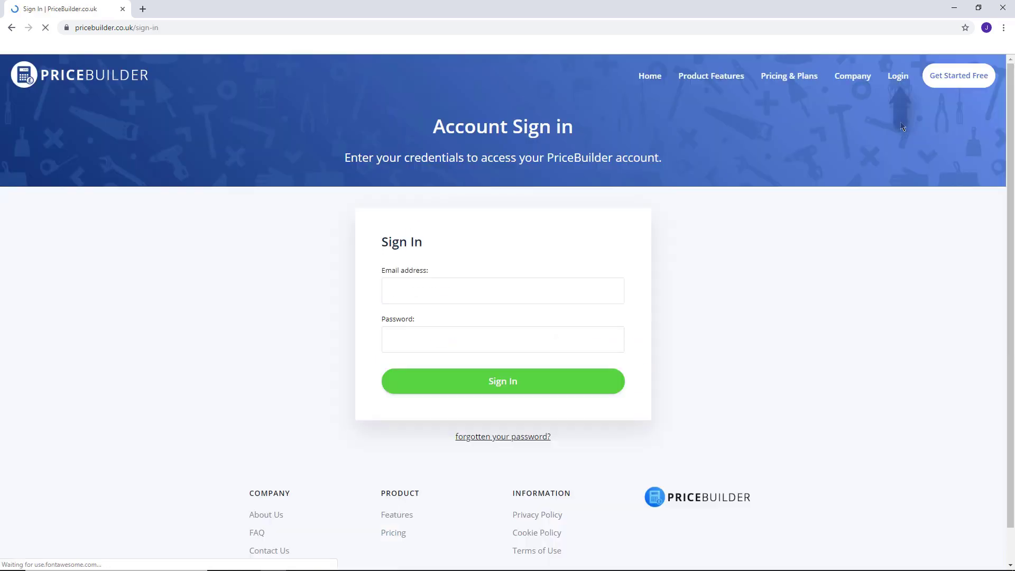
left_click(546, 381)
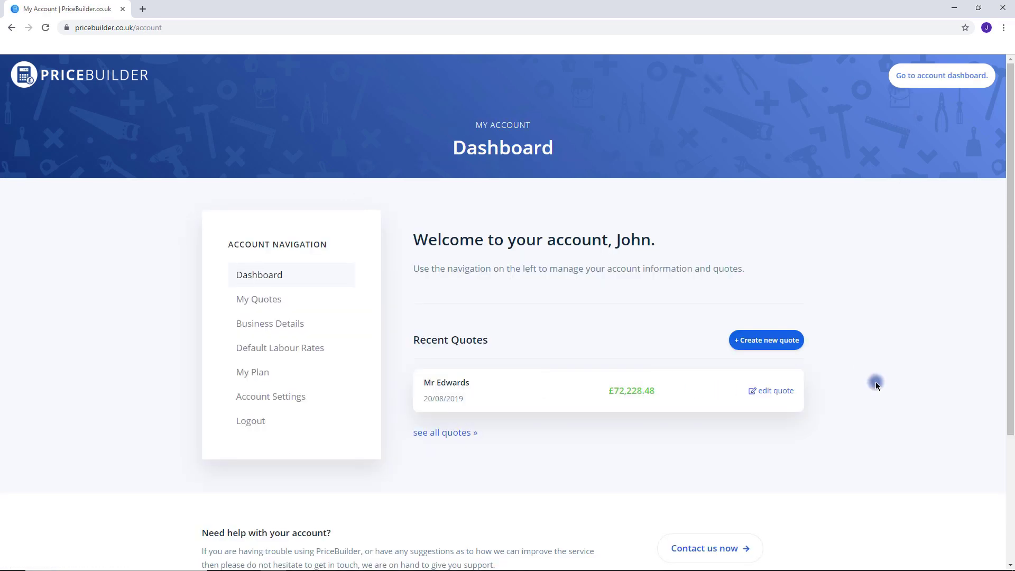
Save the business details with contact info, VAT registration and logo, then open My Quotes.
left_click(290, 323)
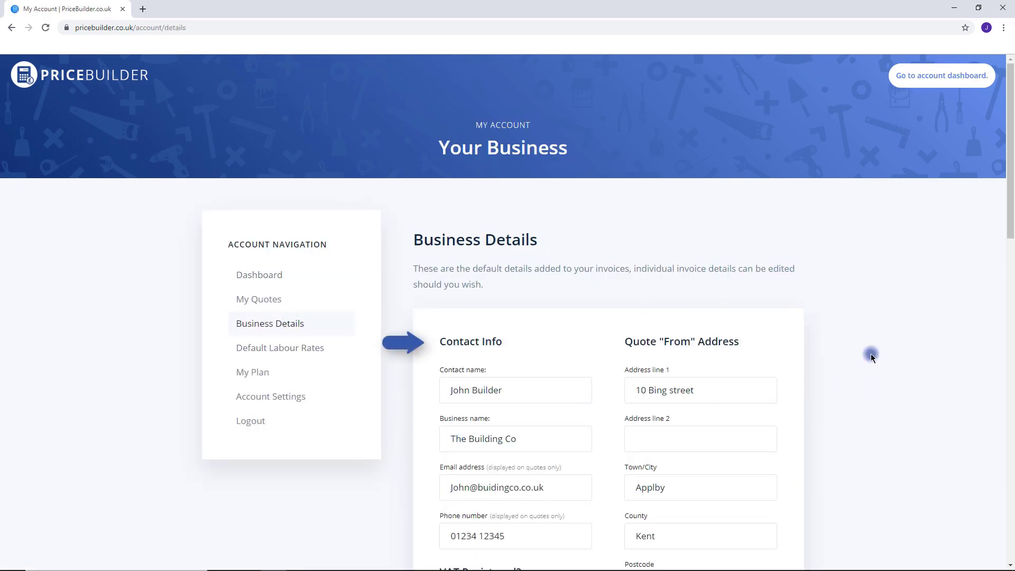
middle_click(876, 379)
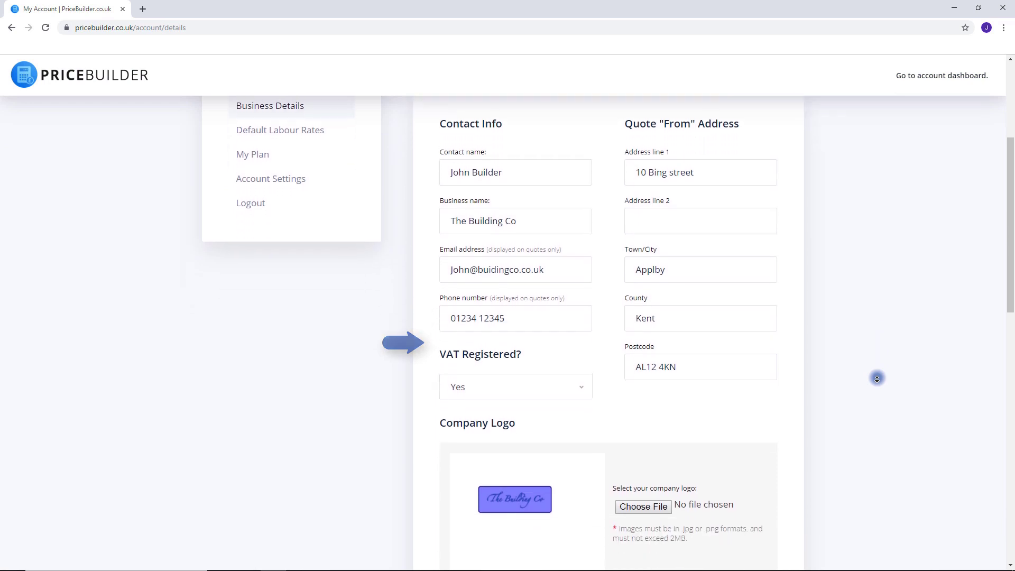
left_click(877, 378)
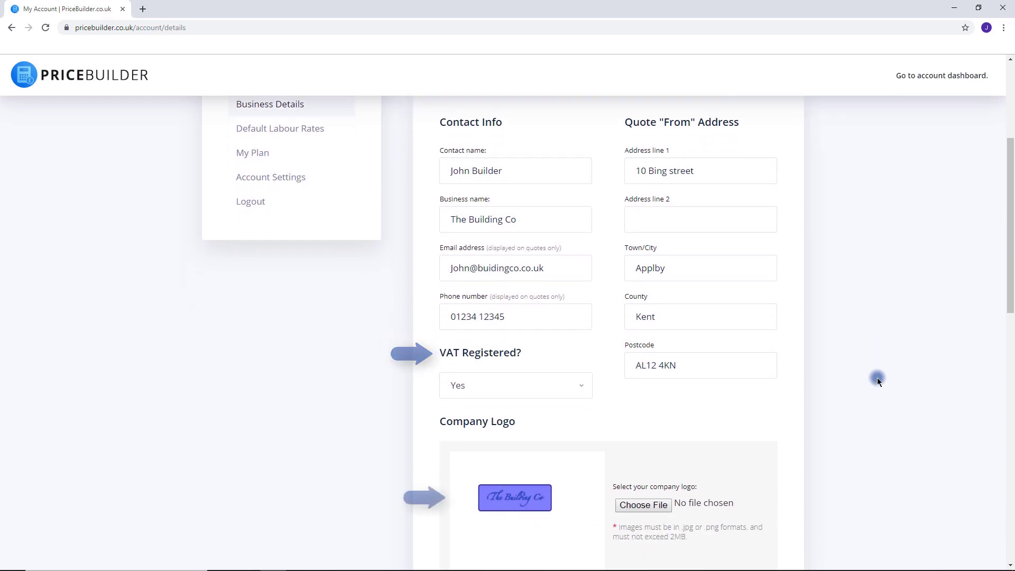
middle_click(877, 378)
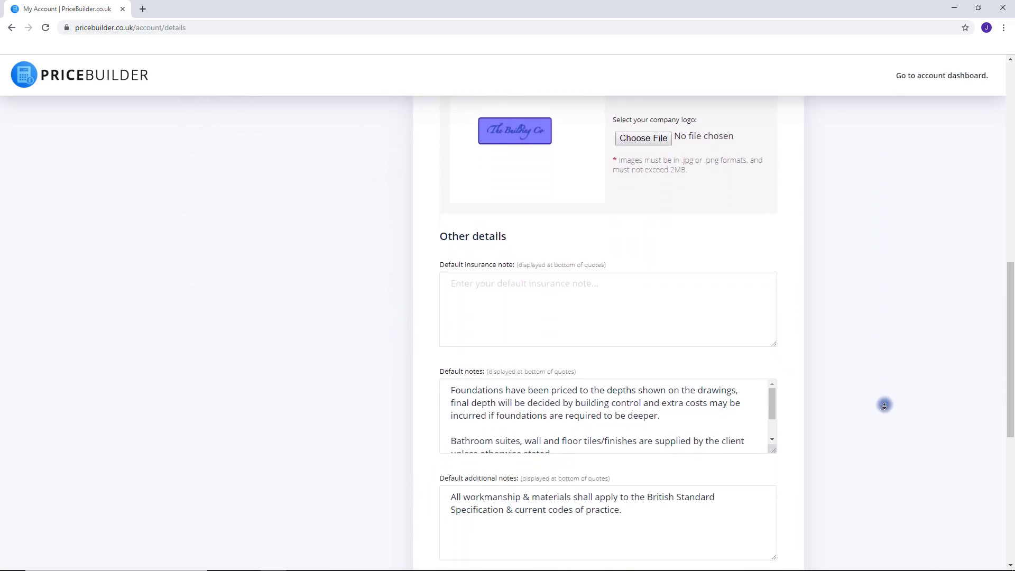
left_click(883, 405)
left_click(649, 499)
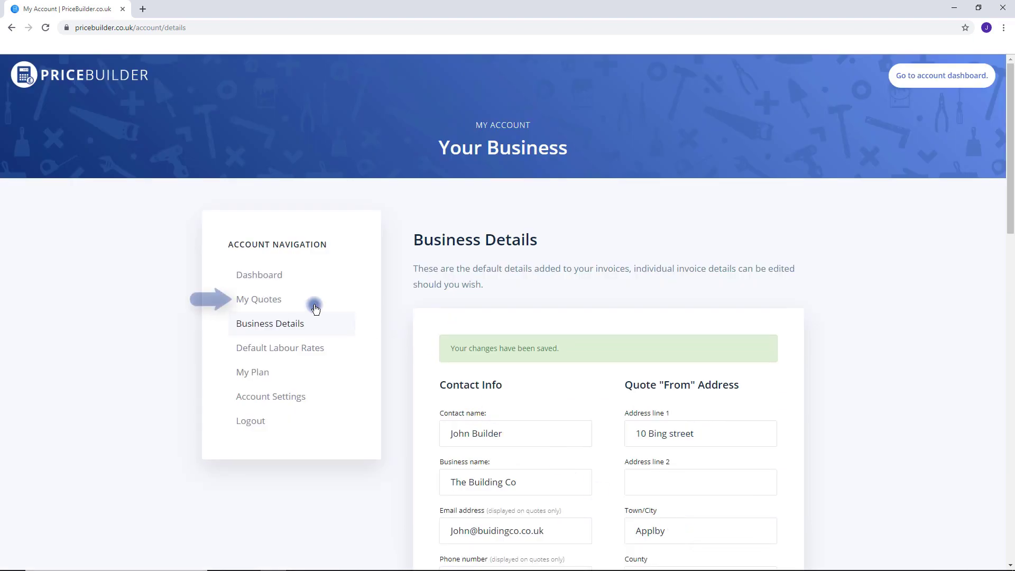
left_click(272, 298)
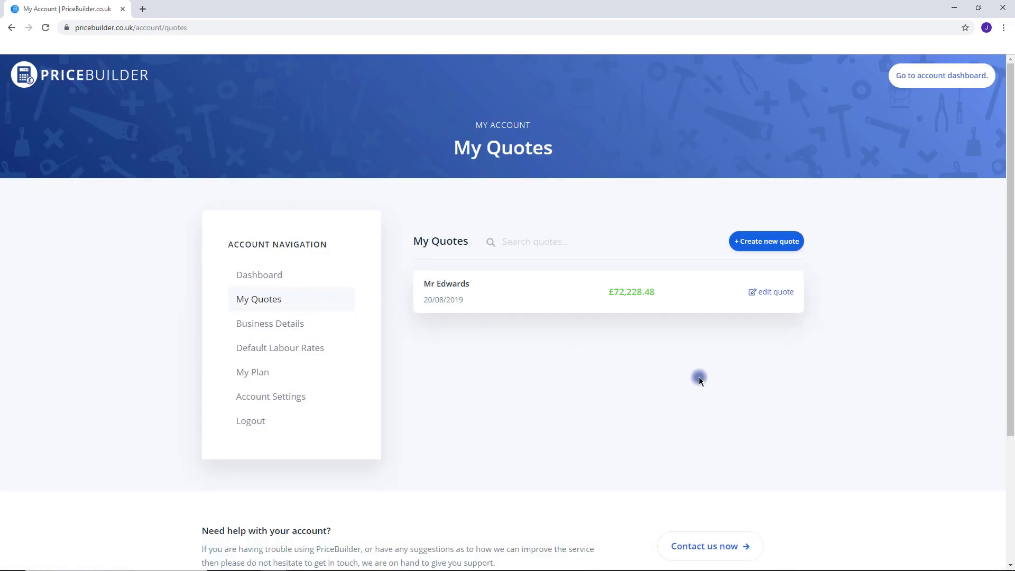
Create a new, empty quote titled with the client's name.
left_click(784, 242)
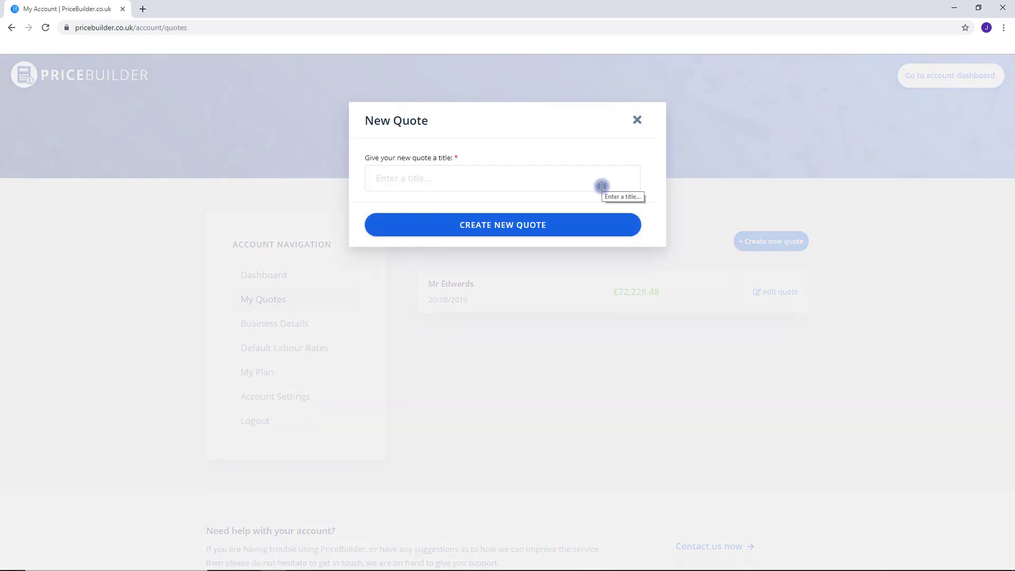
left_click(601, 186)
type("Mr Edwards")
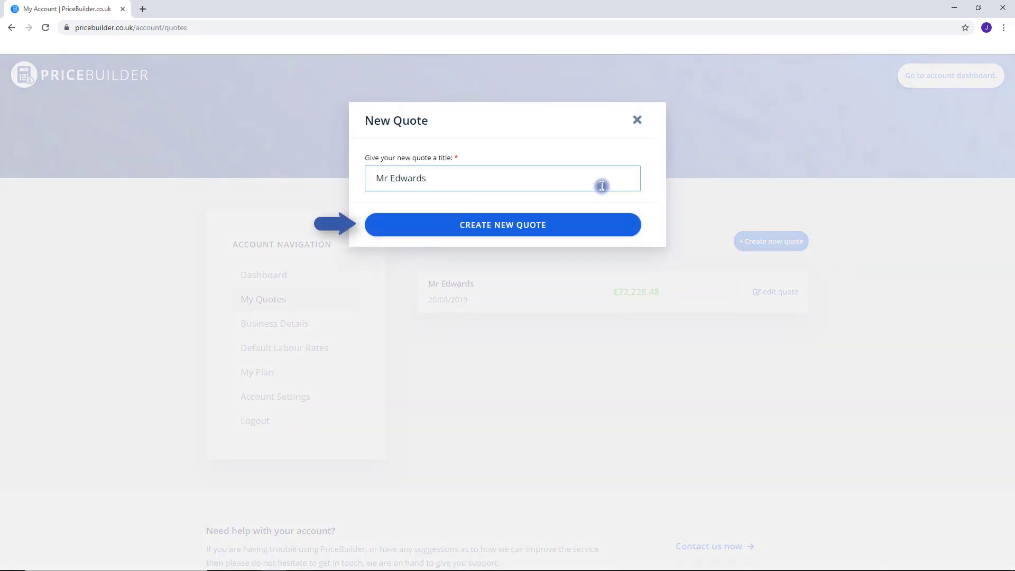
left_click(525, 225)
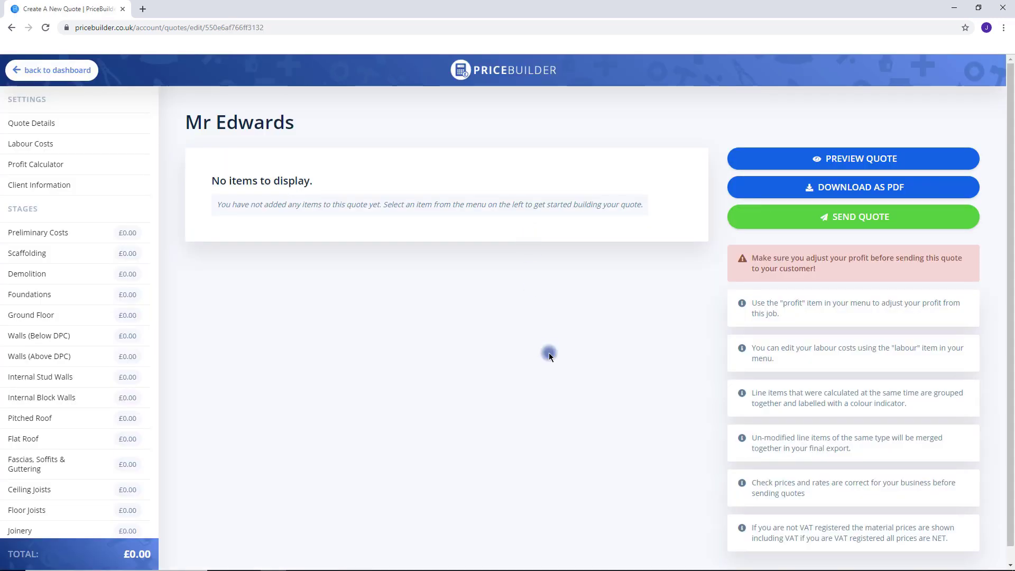
Enter 'Two Storey Extension' as the quote's project description and save it.
scroll(100, 256, "down", 2)
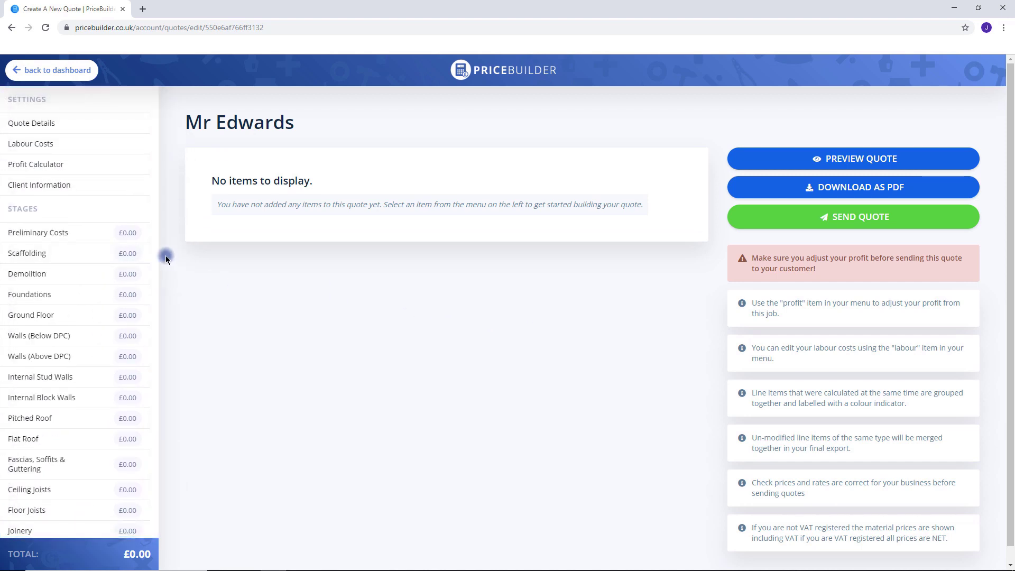
left_click(42, 123)
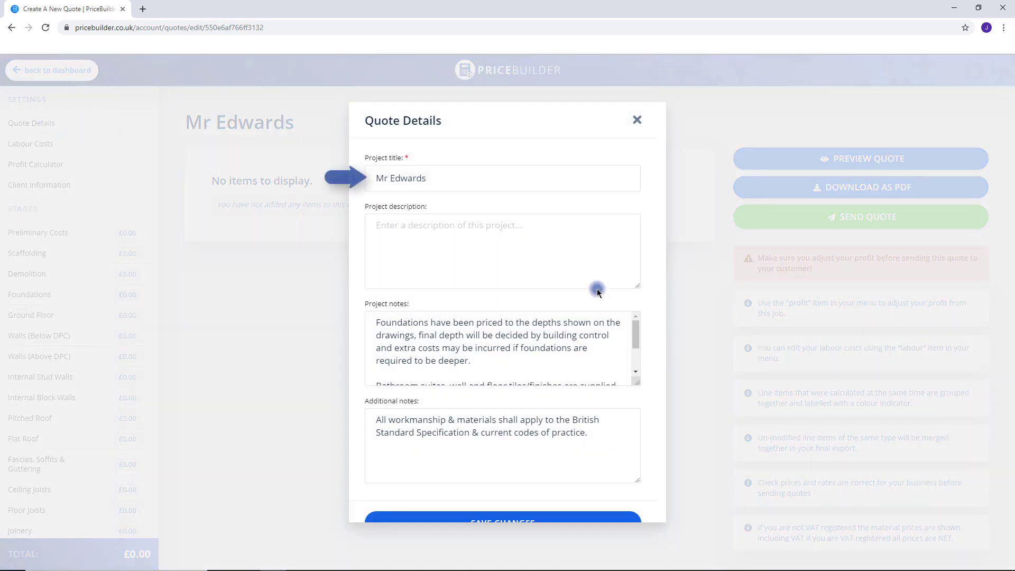
left_click(586, 275)
type("Two ")
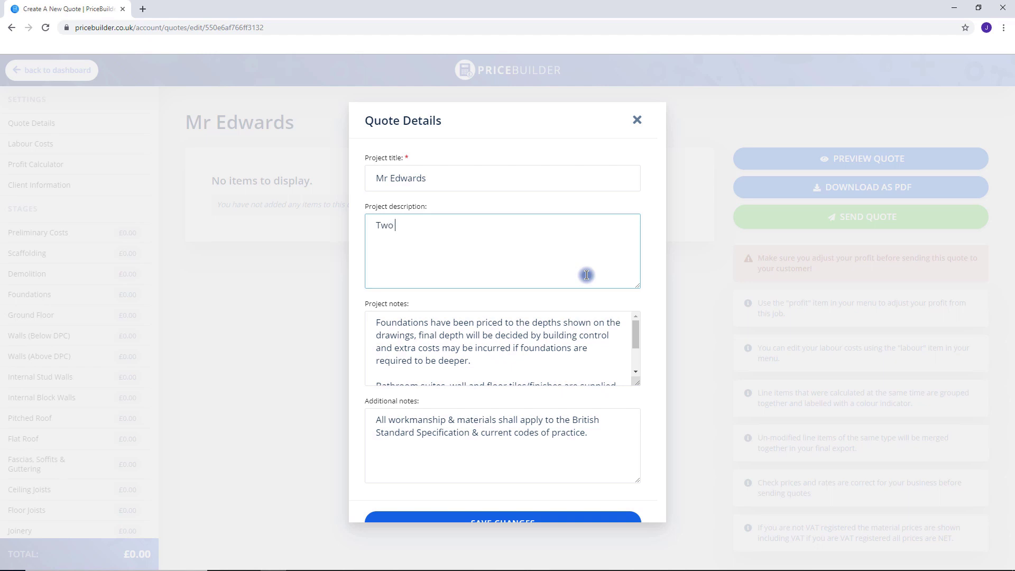
type("Storey Ex")
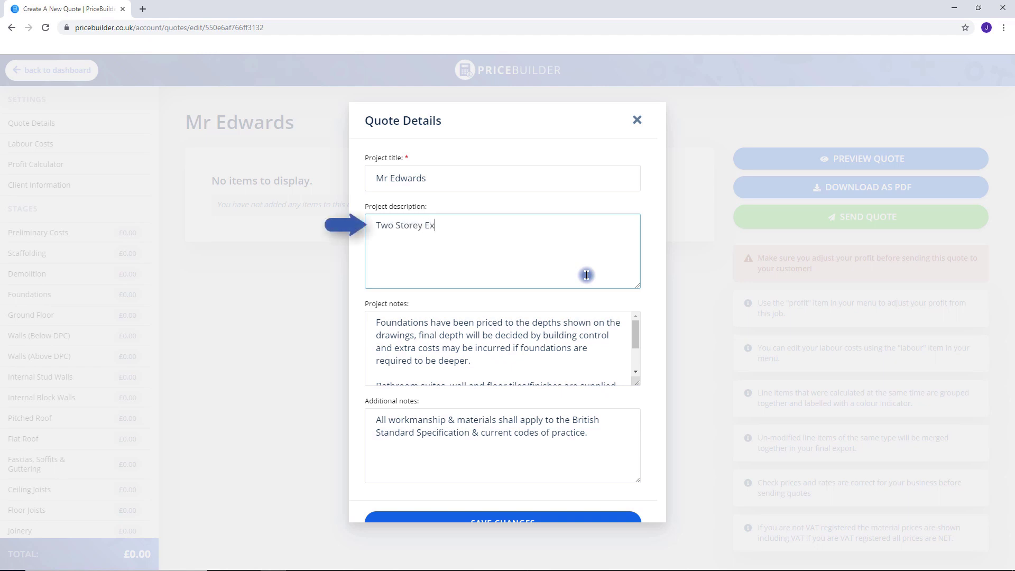
type("tension")
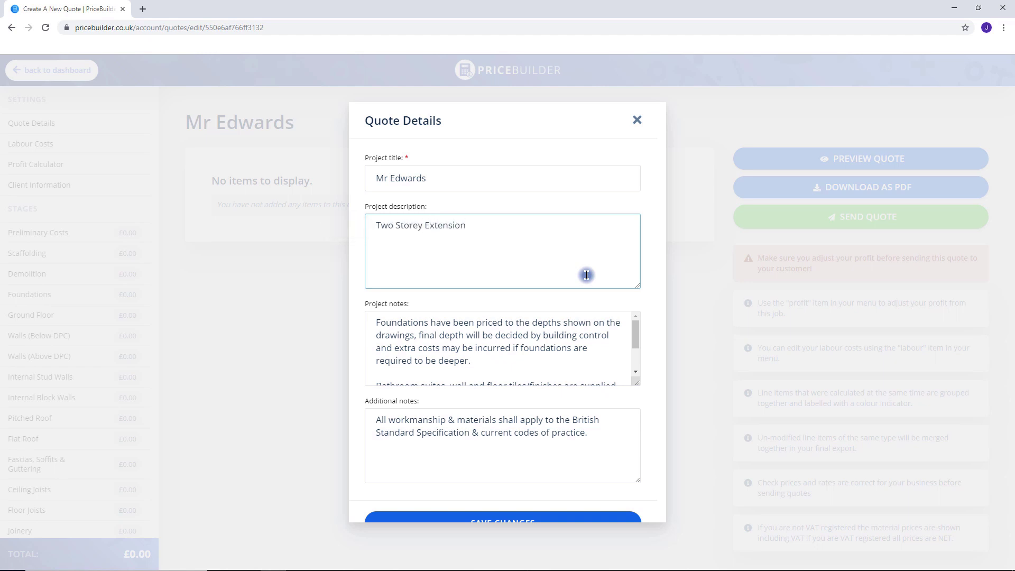
scroll(651, 344, "down", 1)
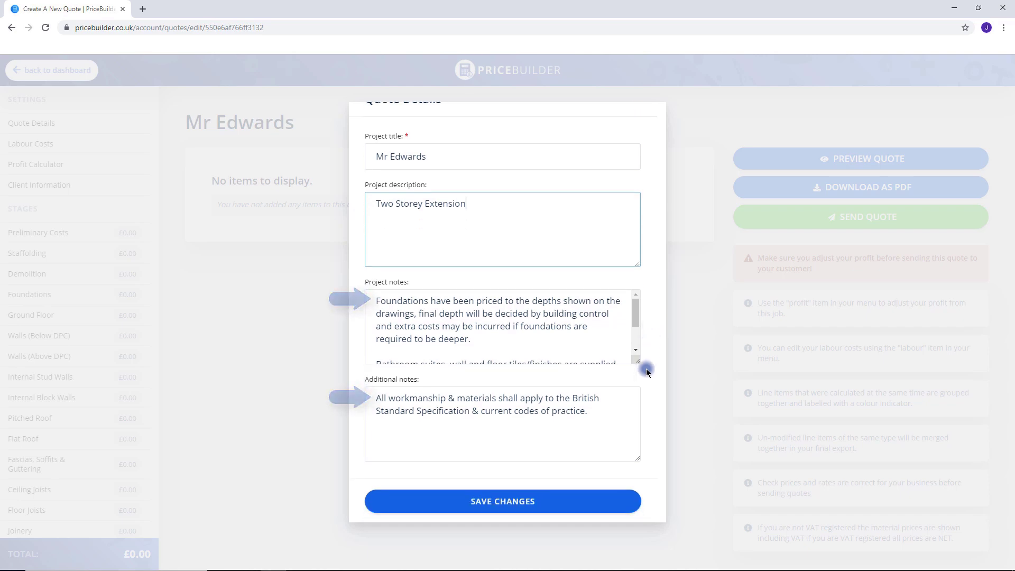
left_click(523, 510)
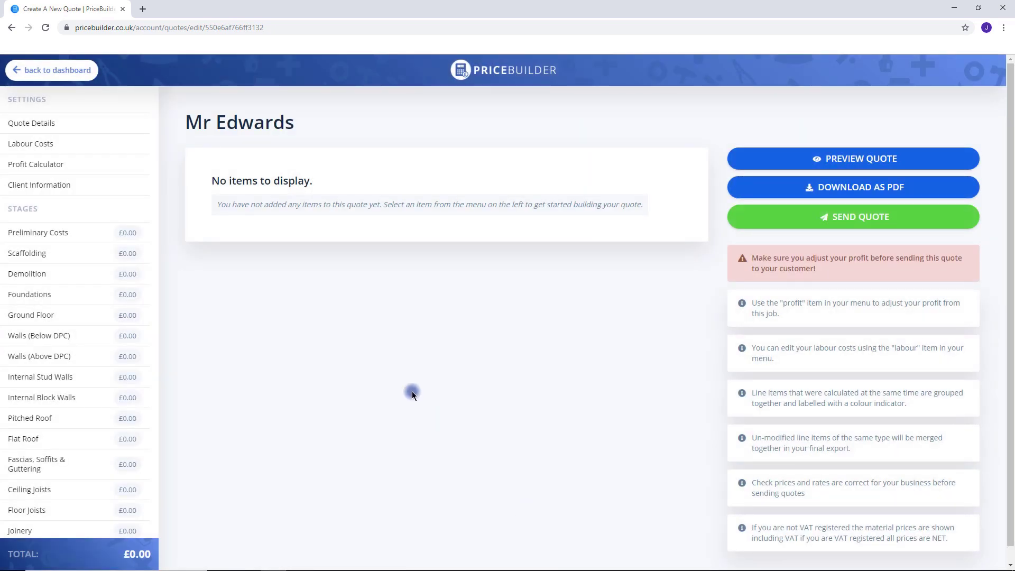
Review the trade day rates, from Site supervisor 250.00 to Ceramic/porcelain tiler 225.00, and save them.
left_click(46, 142)
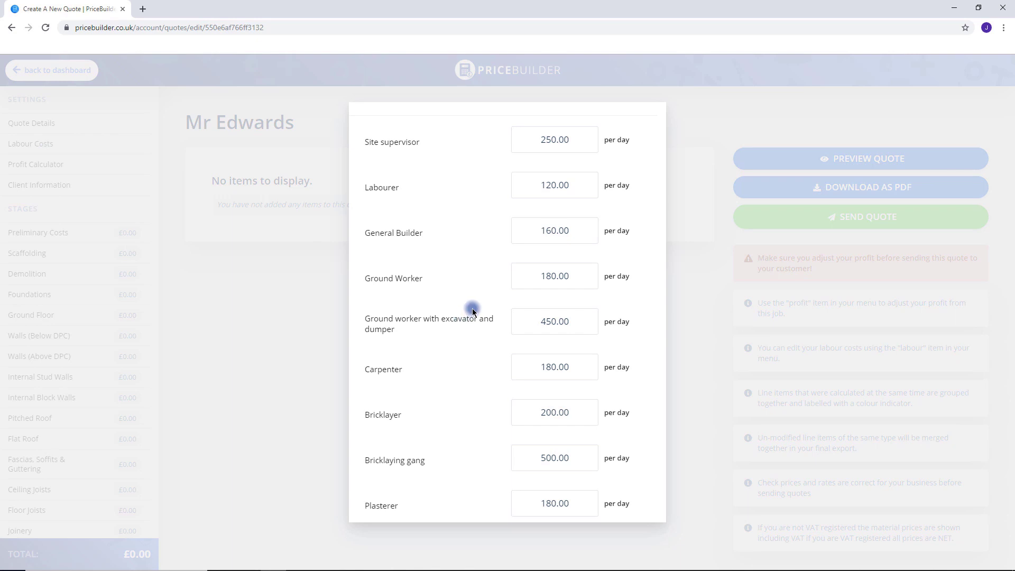
scroll(480, 340, "down", 2)
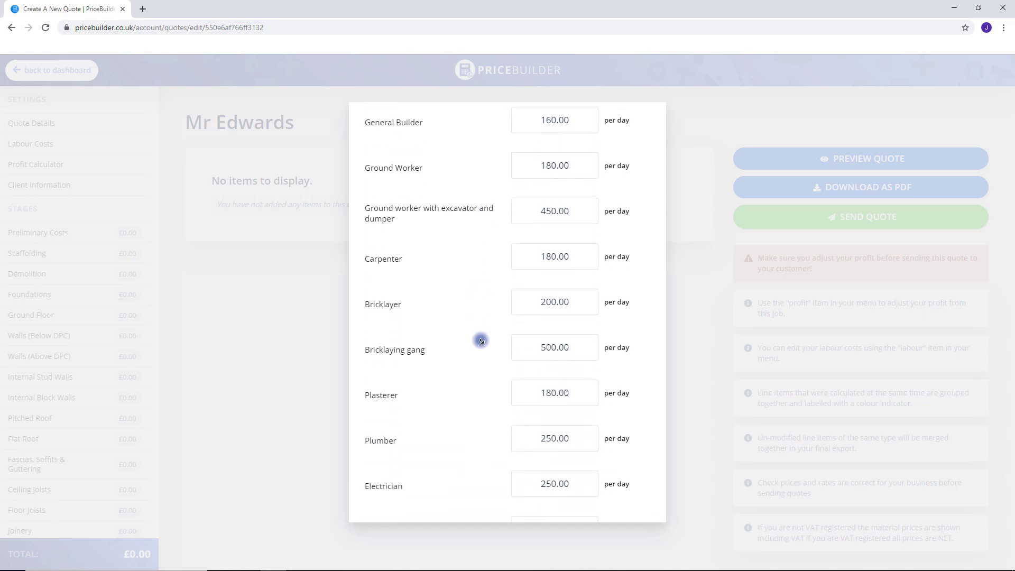
scroll(480, 340, "down", 4)
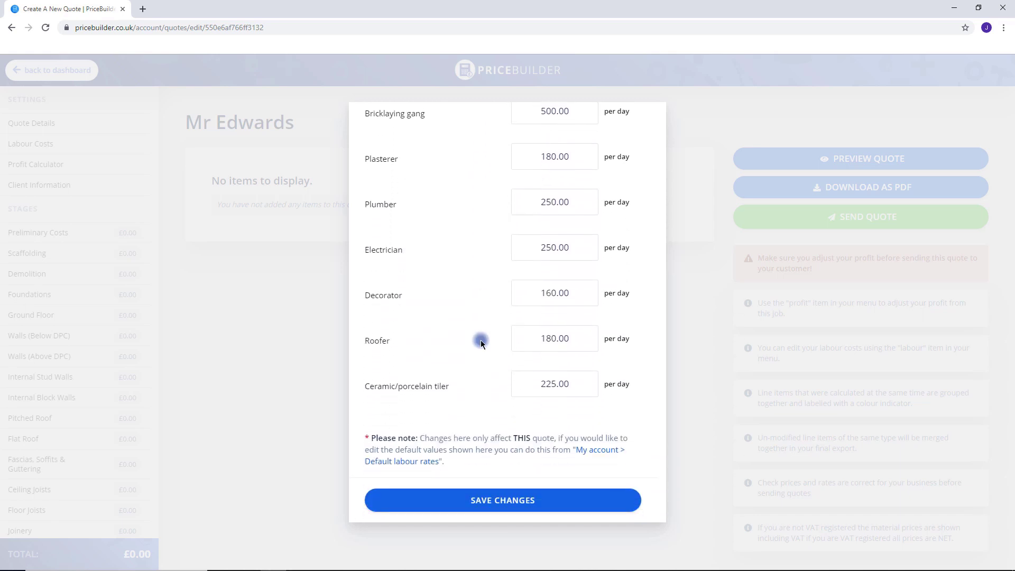
left_click(511, 500)
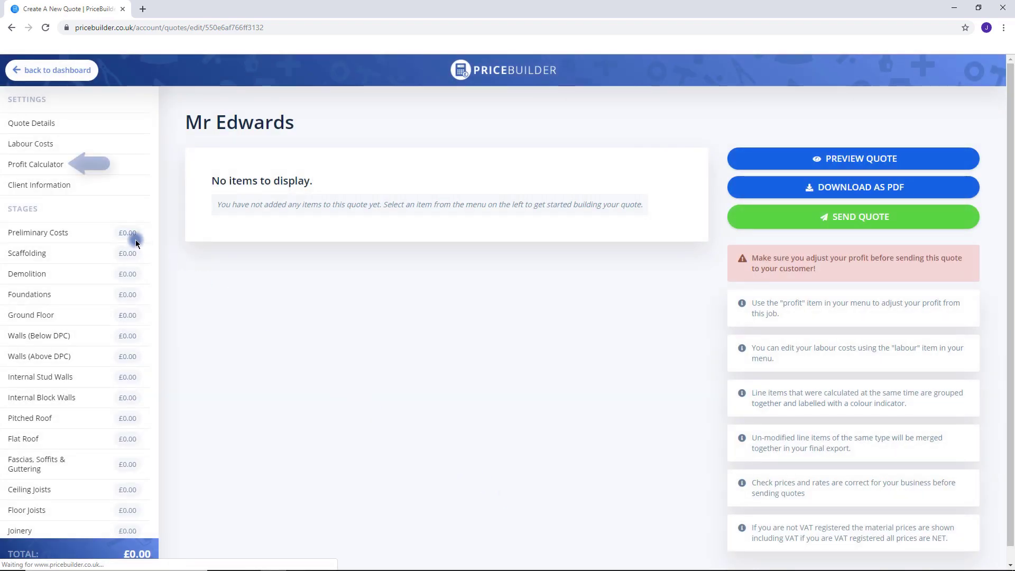
Set profit on materials and on labour to 10% each and save.
left_click(46, 165)
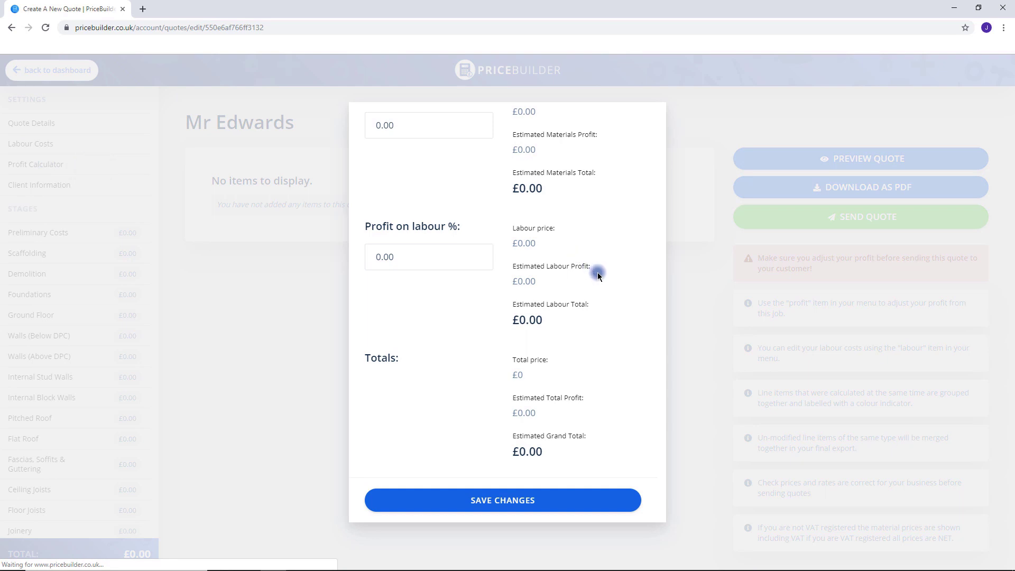
scroll(598, 273, "up", 3)
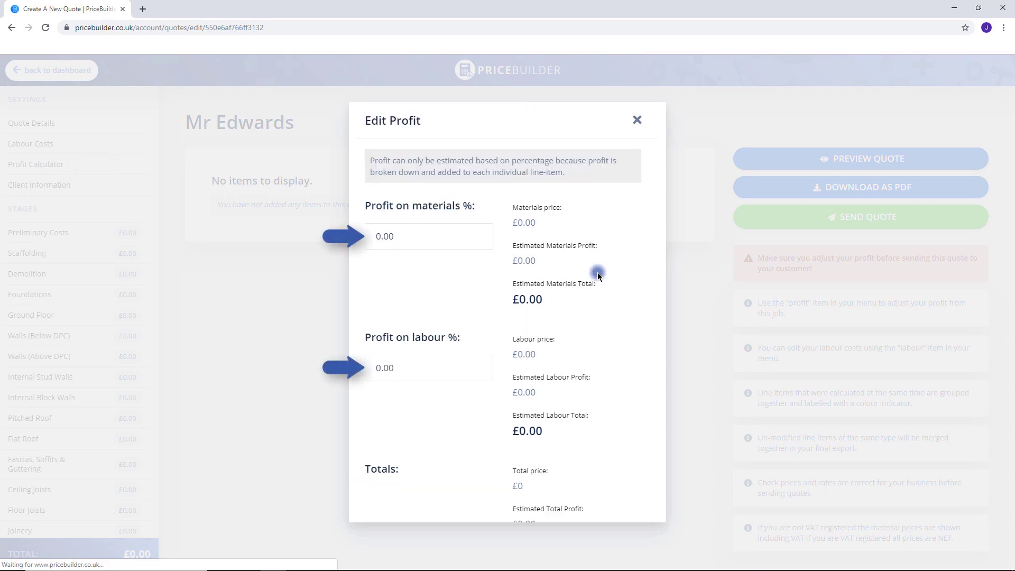
left_click(410, 236)
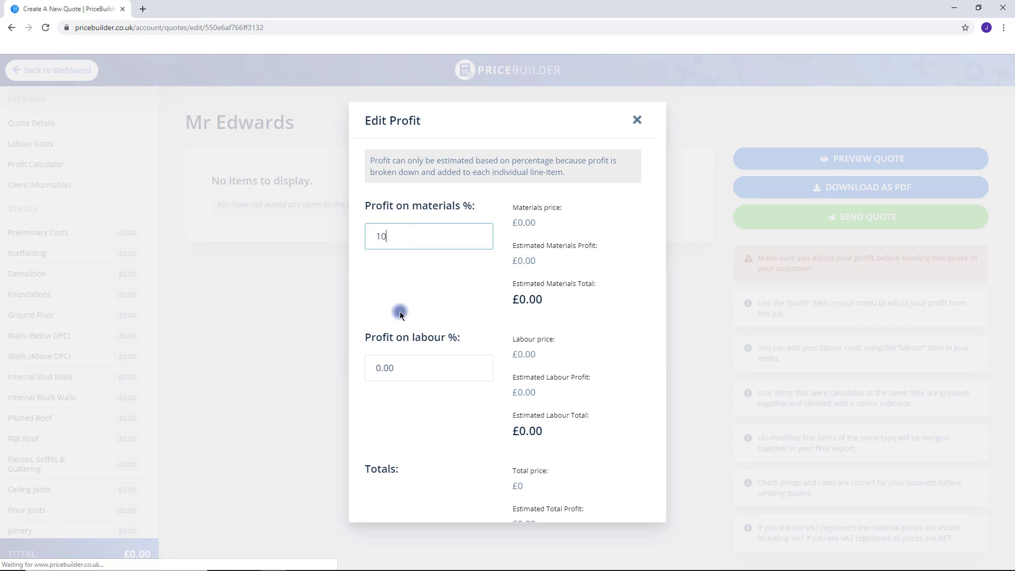
left_click_drag(405, 370, 379, 363)
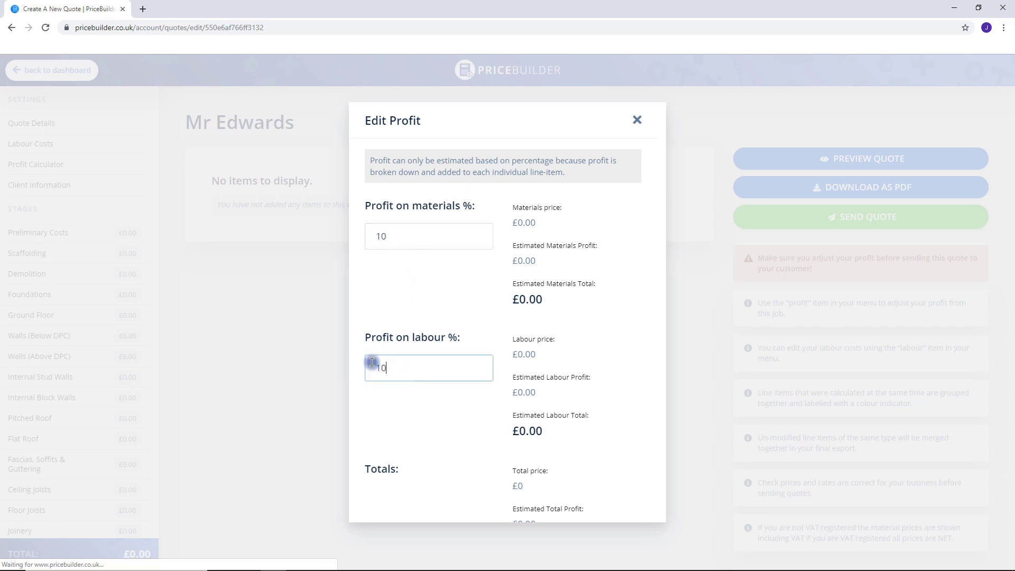
left_click(449, 404)
scroll(450, 404, "down", 2)
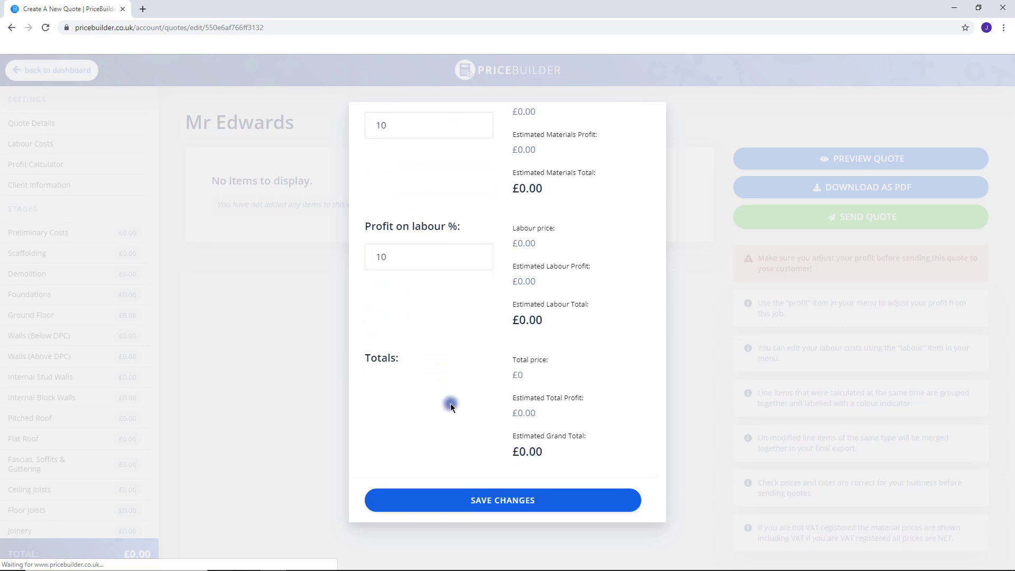
left_click(511, 503)
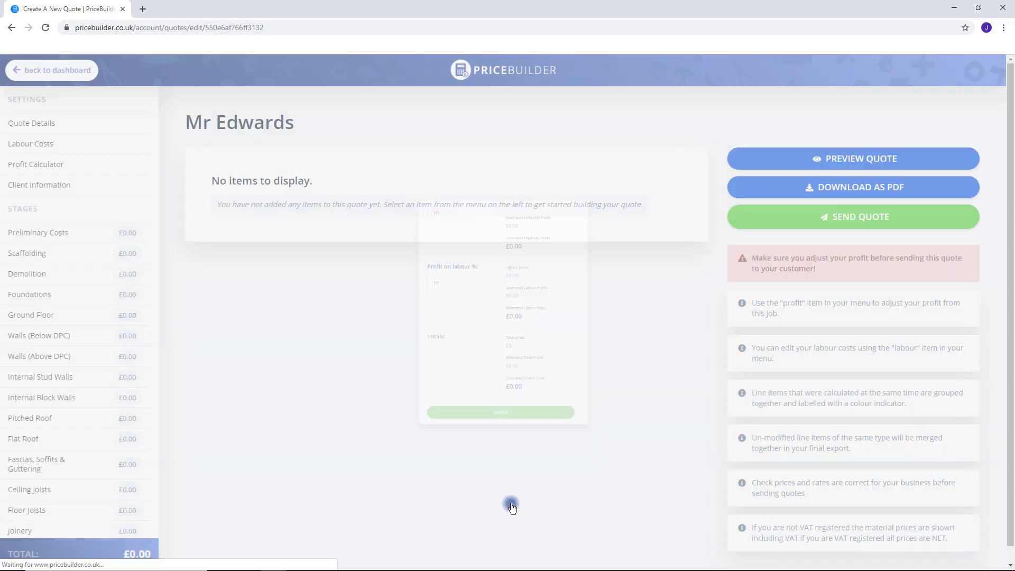
Enter the client's name, phone number and e-mail address.
left_click(43, 194)
scroll(512, 201, "up", 2)
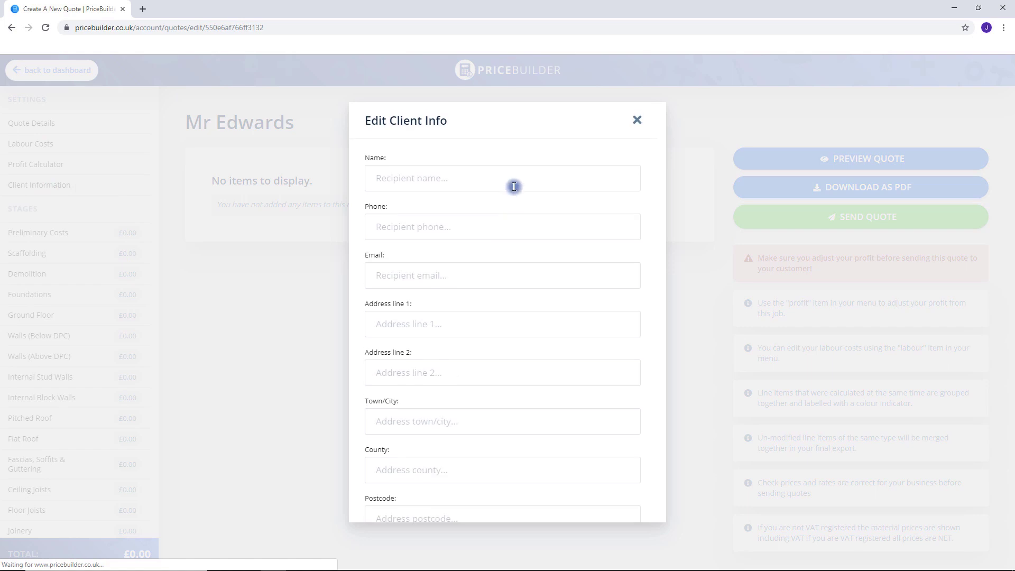
left_click(514, 186)
type("J Edwards")
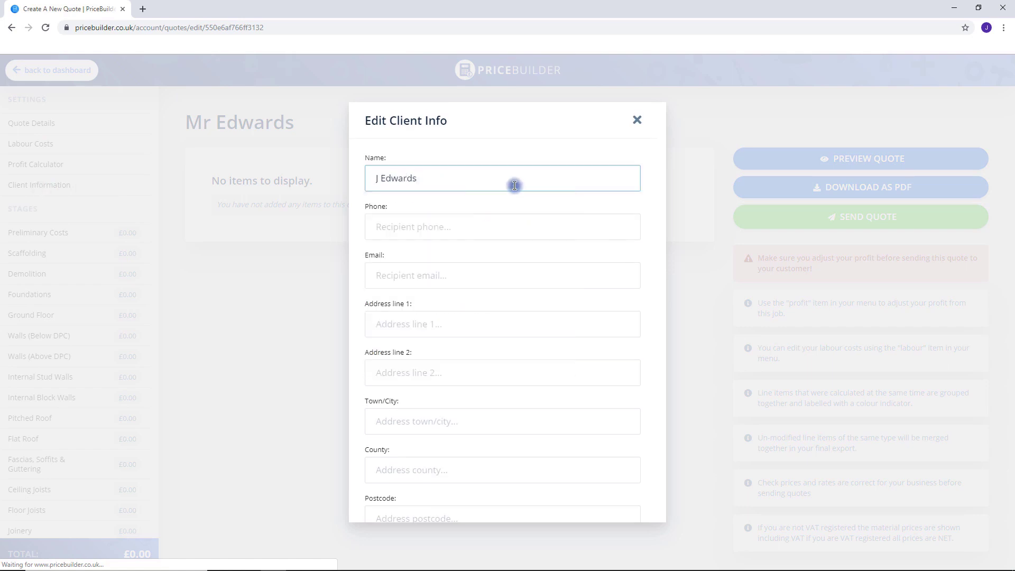
left_click(515, 222)
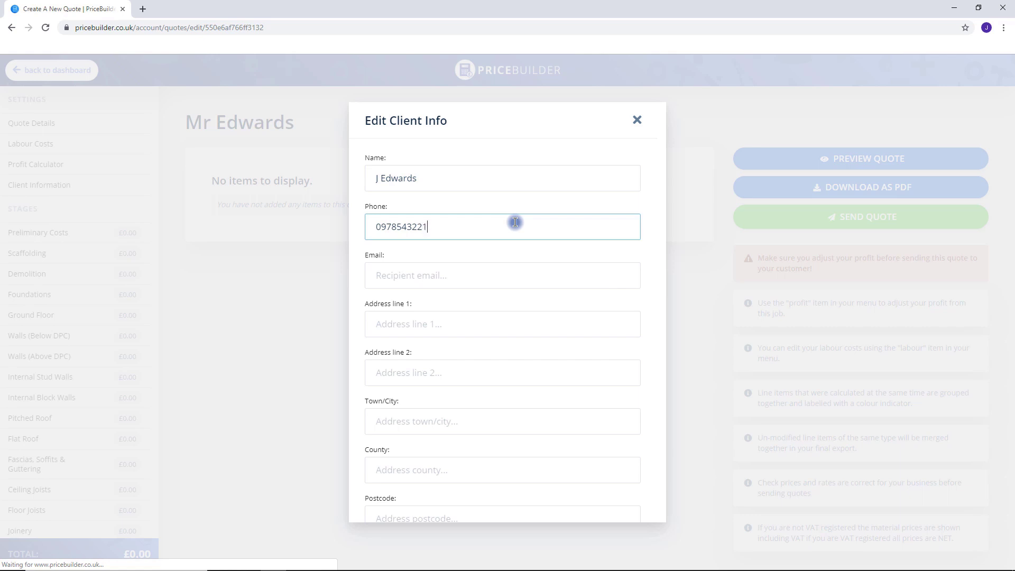
left_click(513, 273)
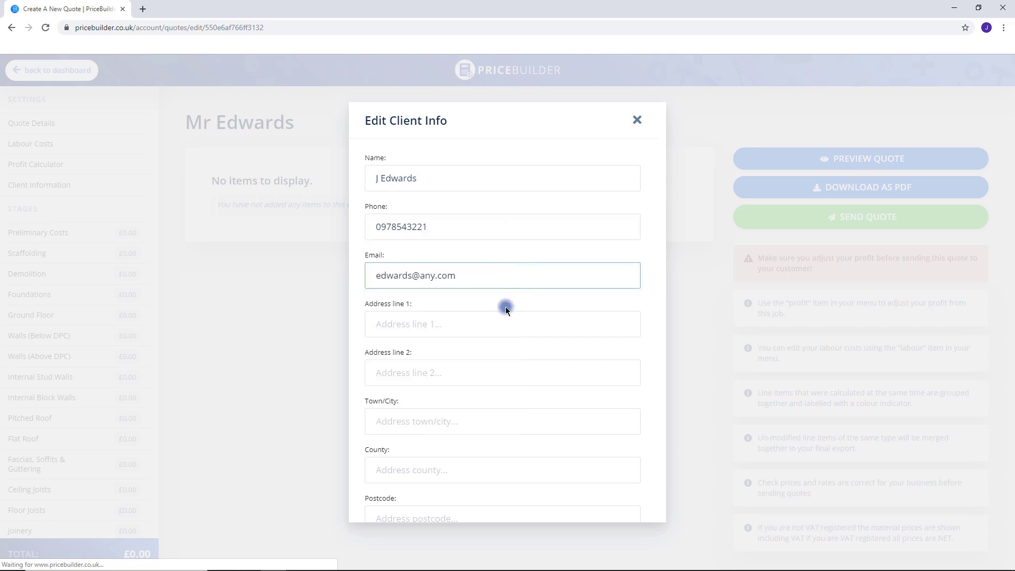
Fill in the client's street address, town, county and postcode, then save.
left_click(501, 321)
left_click(414, 421)
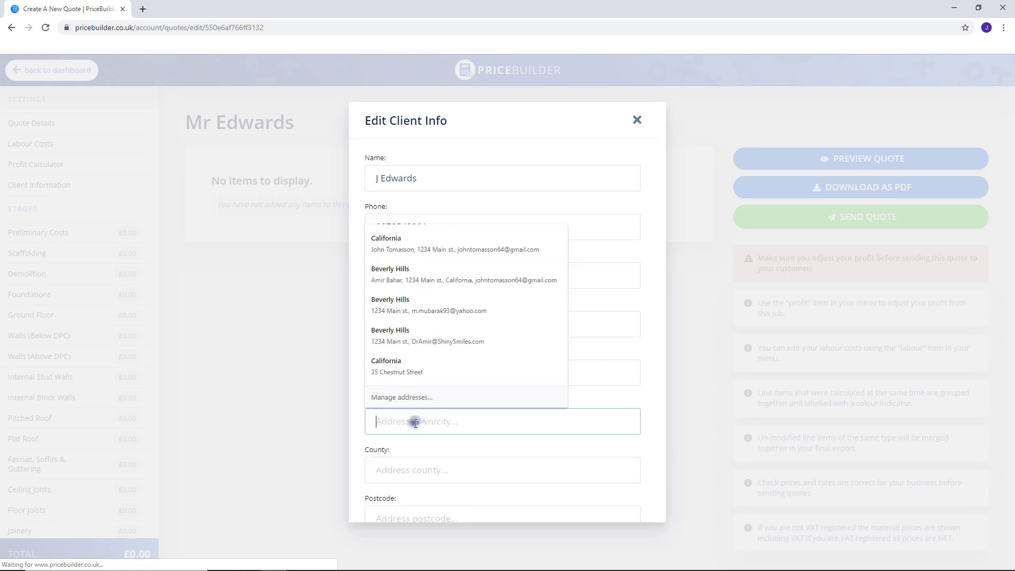
type("Brighton")
left_click(429, 471)
type("Sussex")
scroll(462, 452, "down", 2)
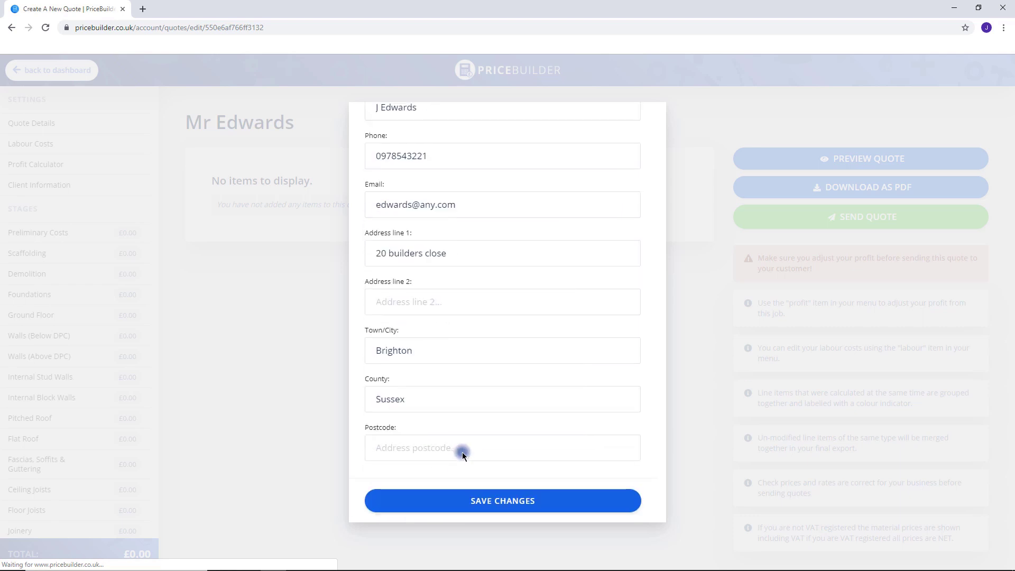
left_click(463, 450)
type("BR1 2TN")
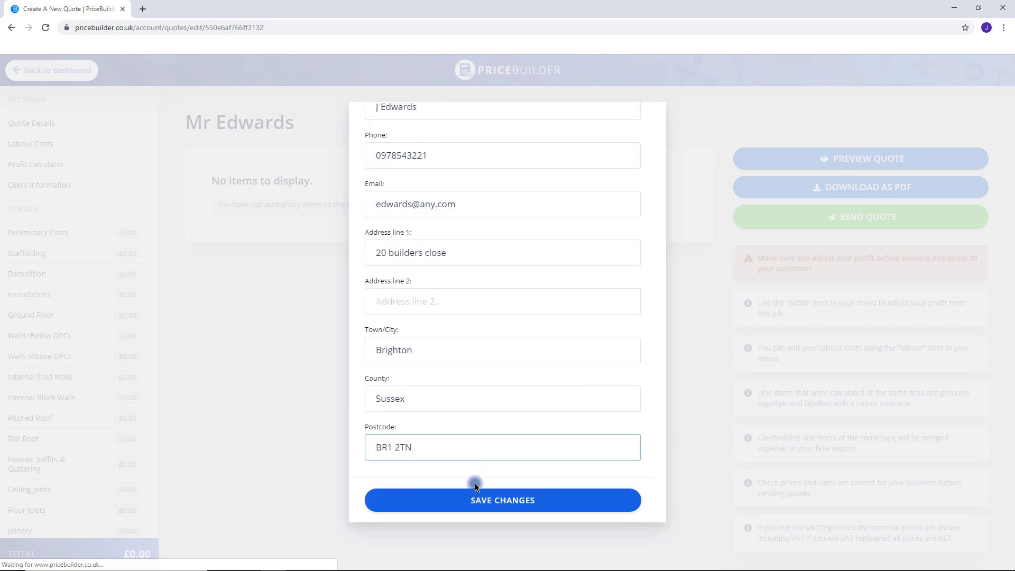
left_click(480, 499)
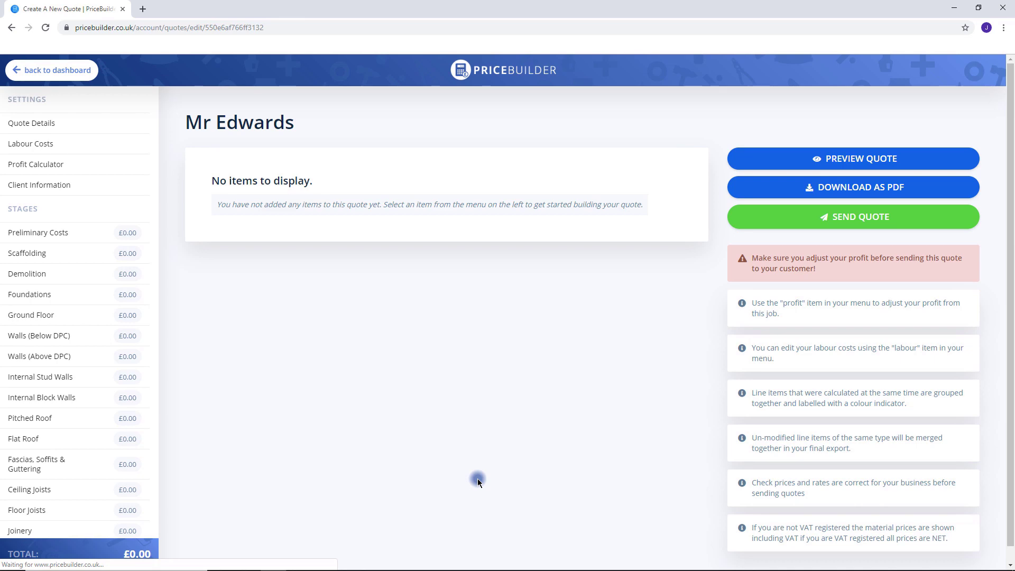
Enter 8 days of site supervision, 2 general builder days and 2 labourer days.
left_click(43, 233)
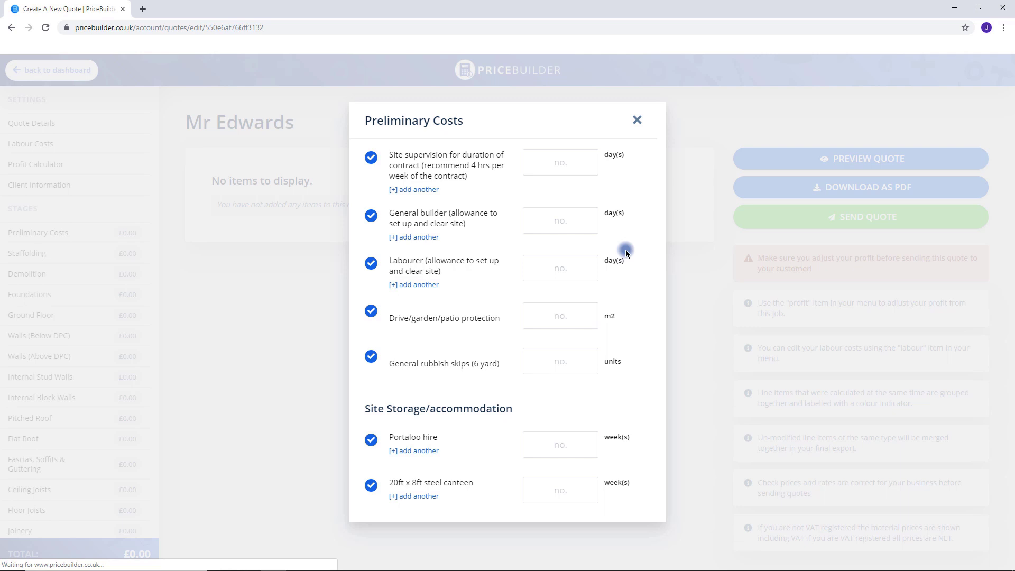
left_click(565, 165)
type("8")
left_click(583, 228)
type("2")
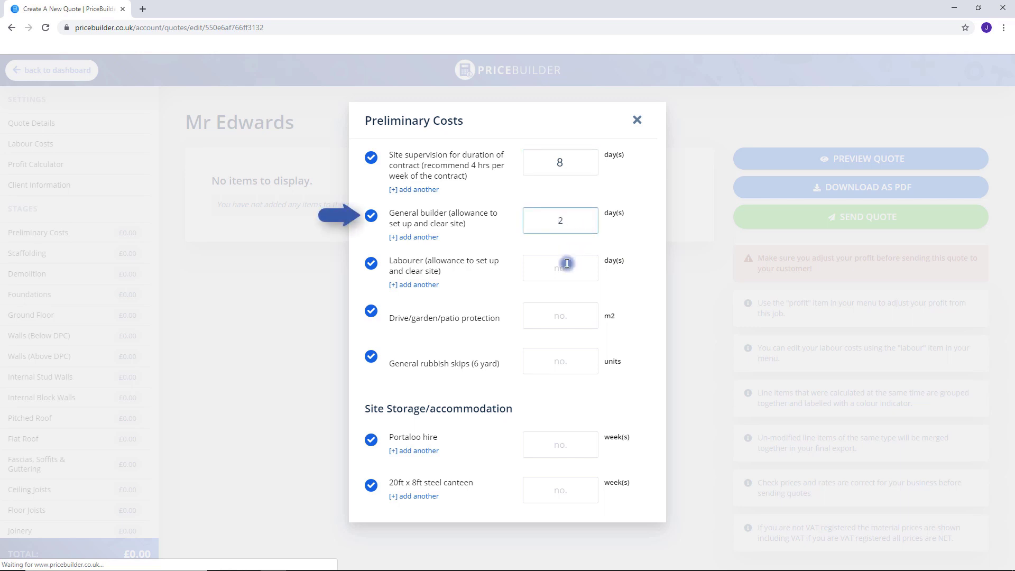
left_click(564, 270)
type("2")
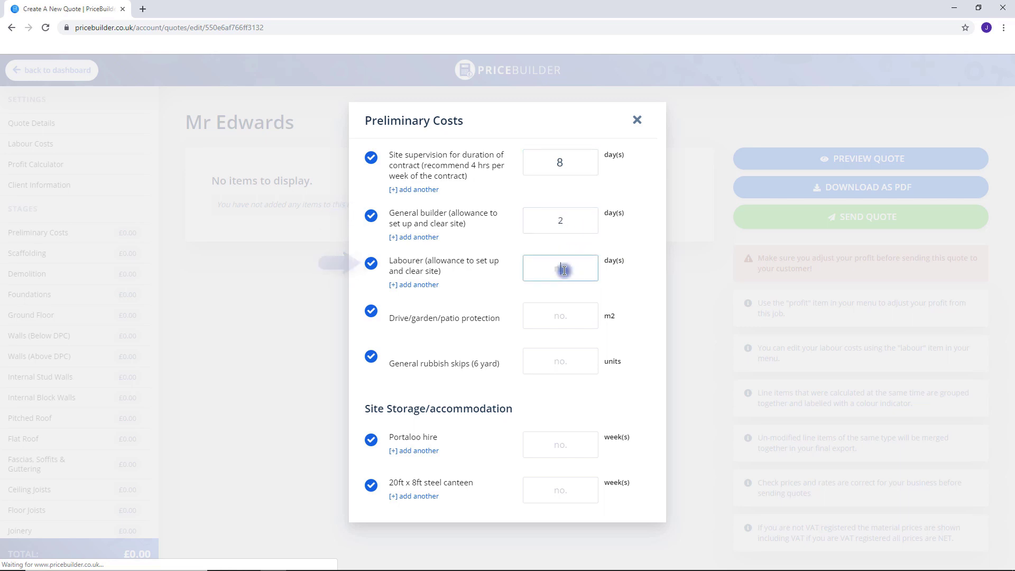
Add patio protection area 25, 2 skips, portaloo hire and 8 weeks steel store hire, then save.
left_click(566, 315)
type("25")
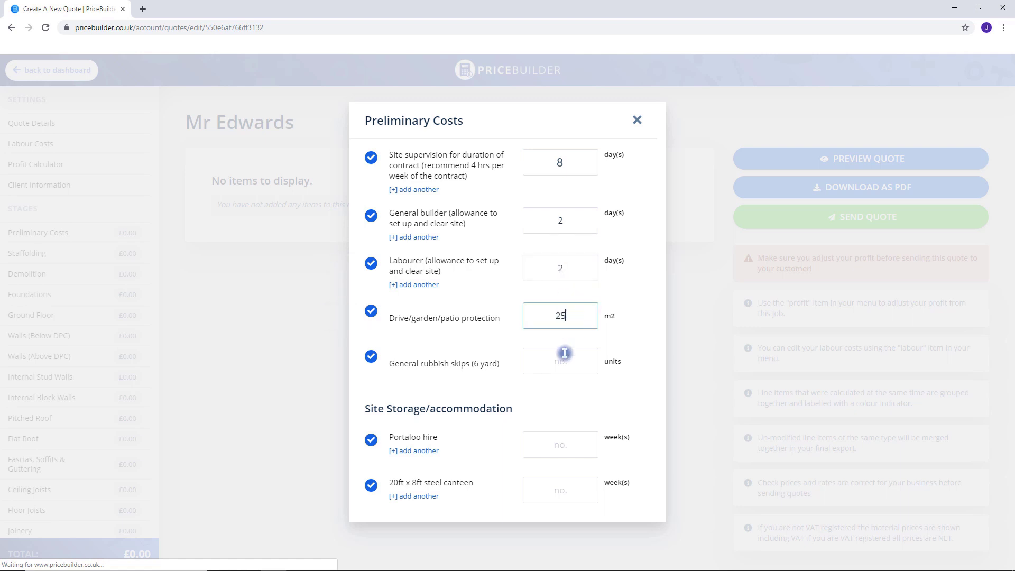
left_click(564, 361)
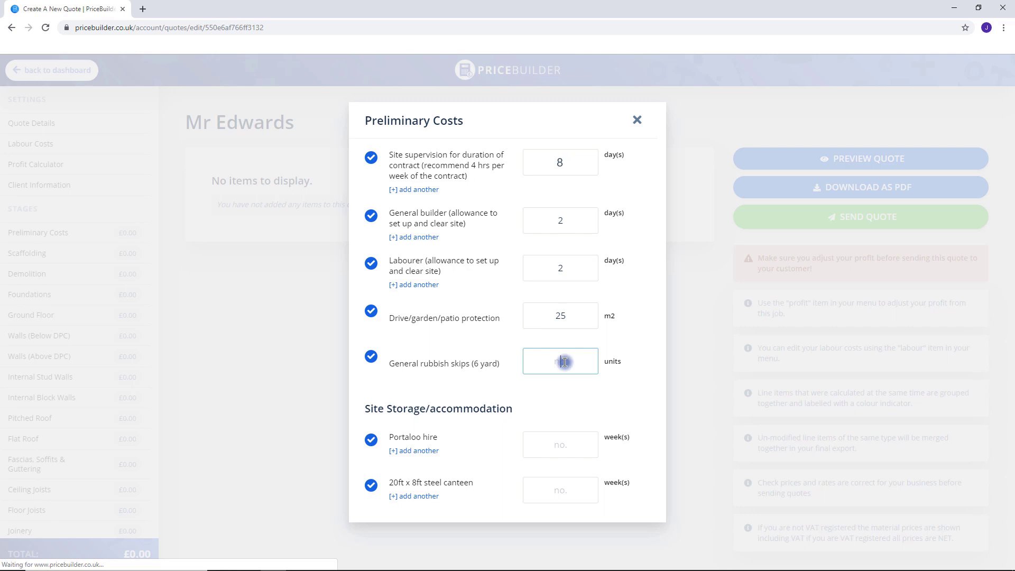
type("2")
left_click(566, 444)
type("1")
type("0")
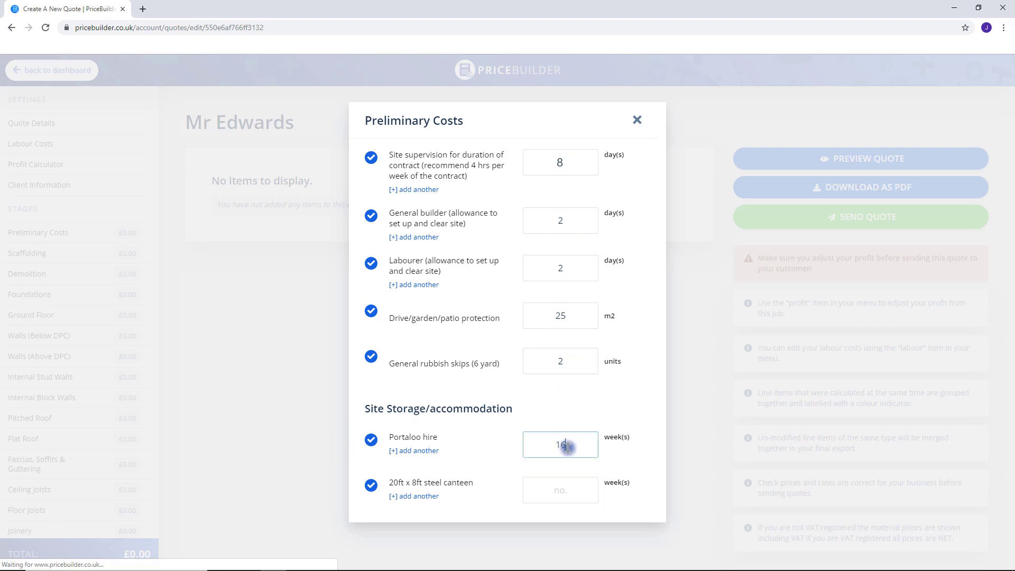
scroll(568, 453, "down", 3)
left_click(568, 444)
type("8")
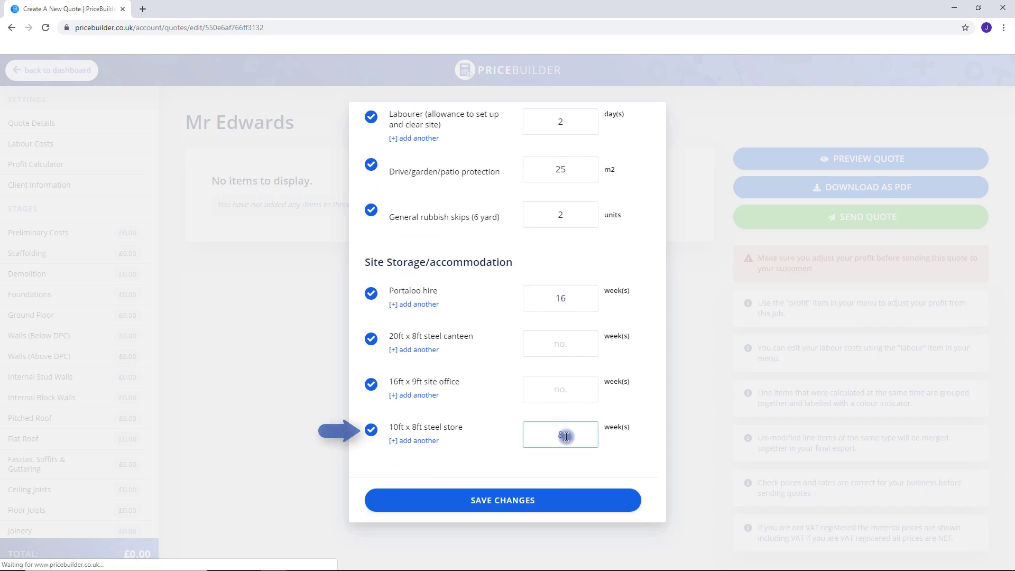
left_click(533, 498)
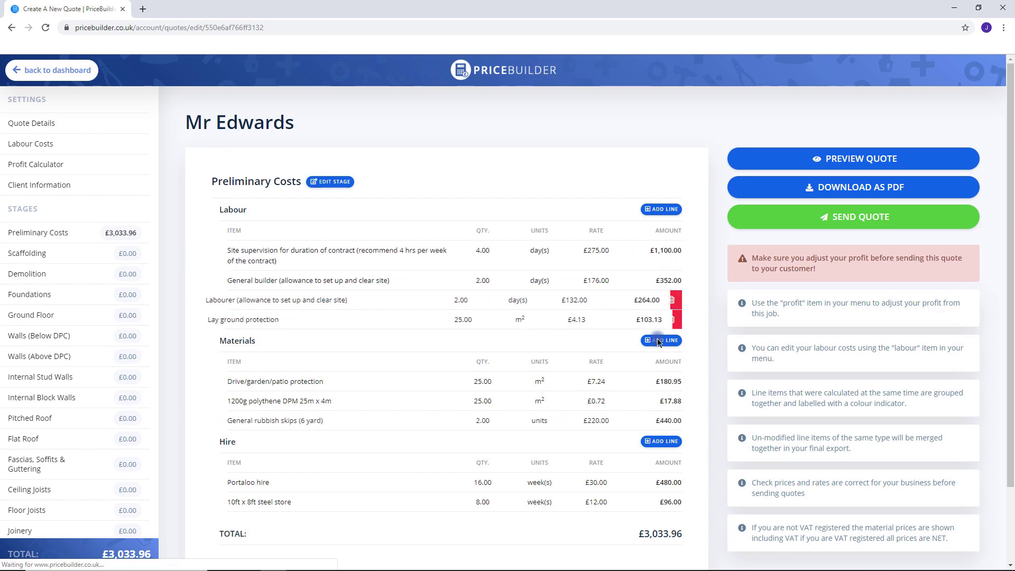
mouse_move(665, 386)
left_click(650, 403)
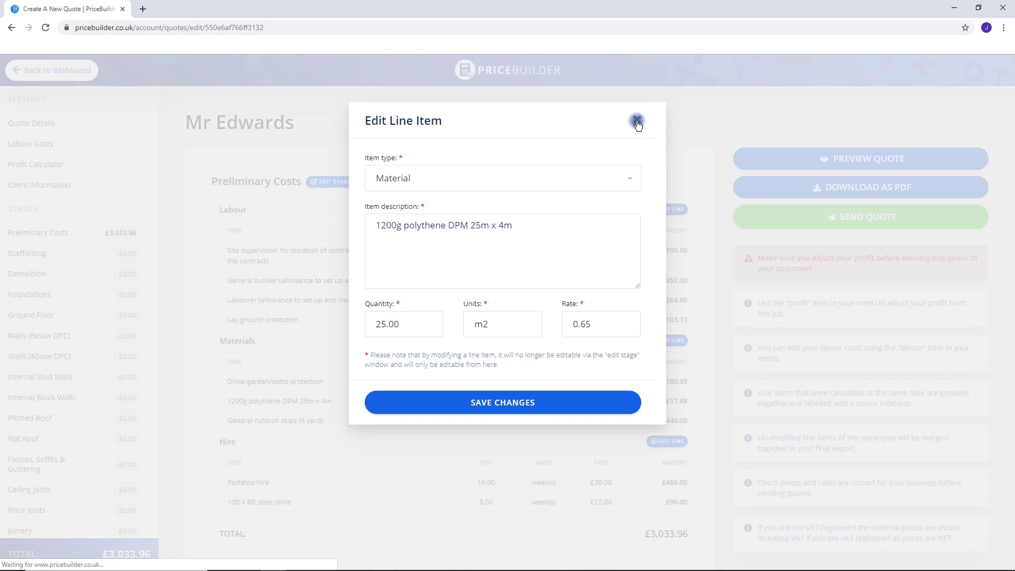
left_click(637, 120)
mouse_move(673, 386)
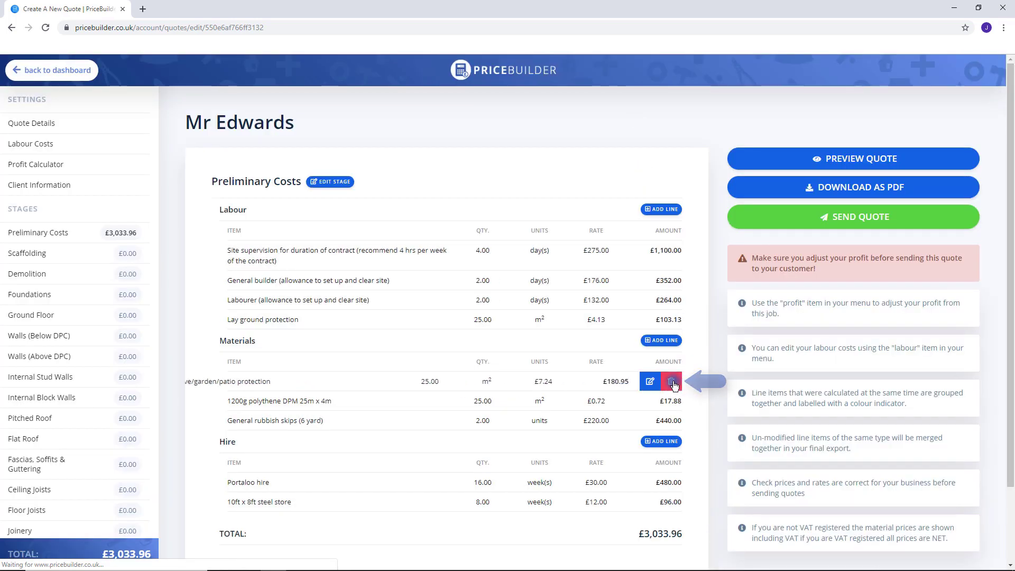
left_click(329, 183)
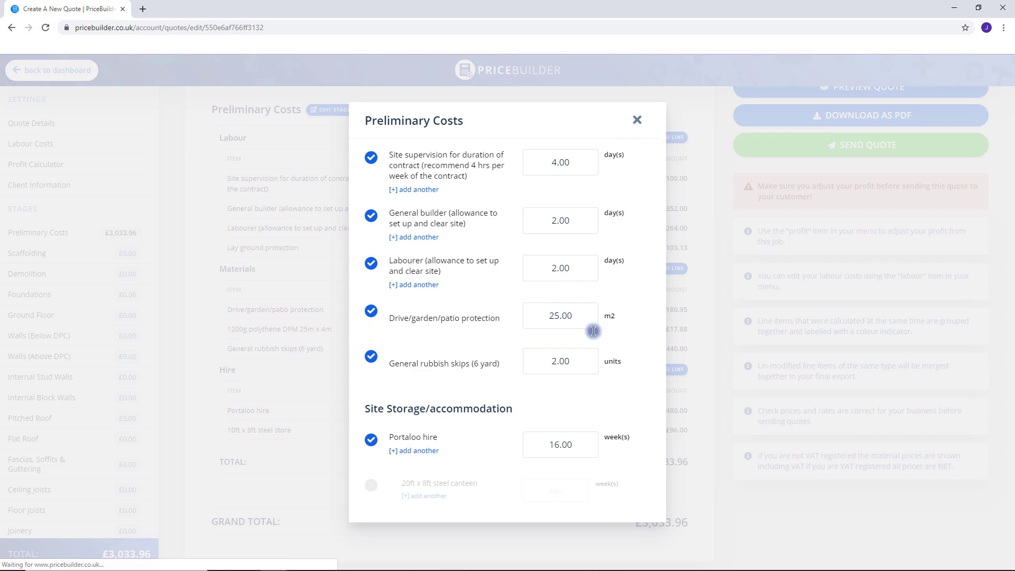
scroll(582, 396, "down", 3)
left_click(529, 497)
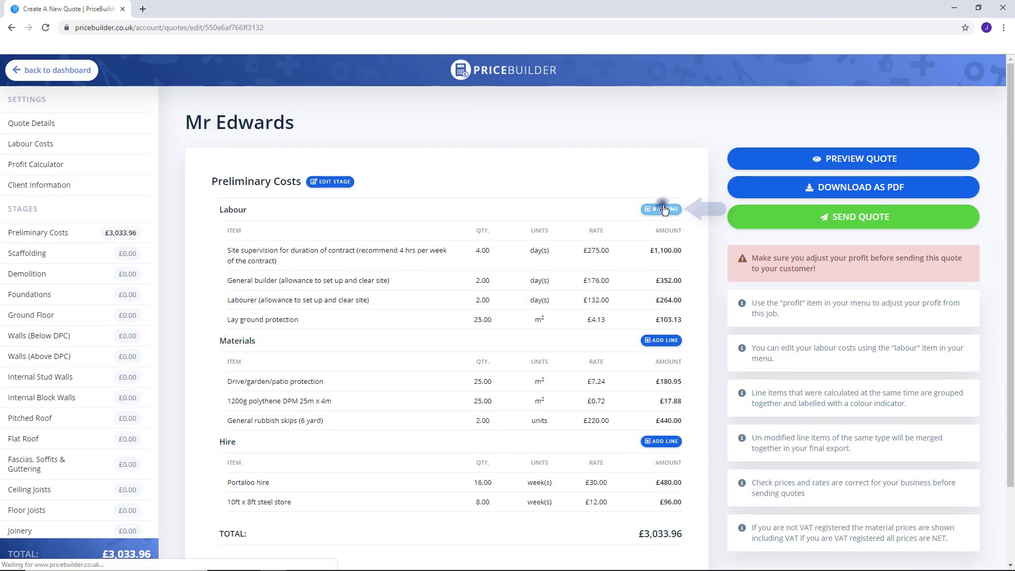
left_click(665, 209)
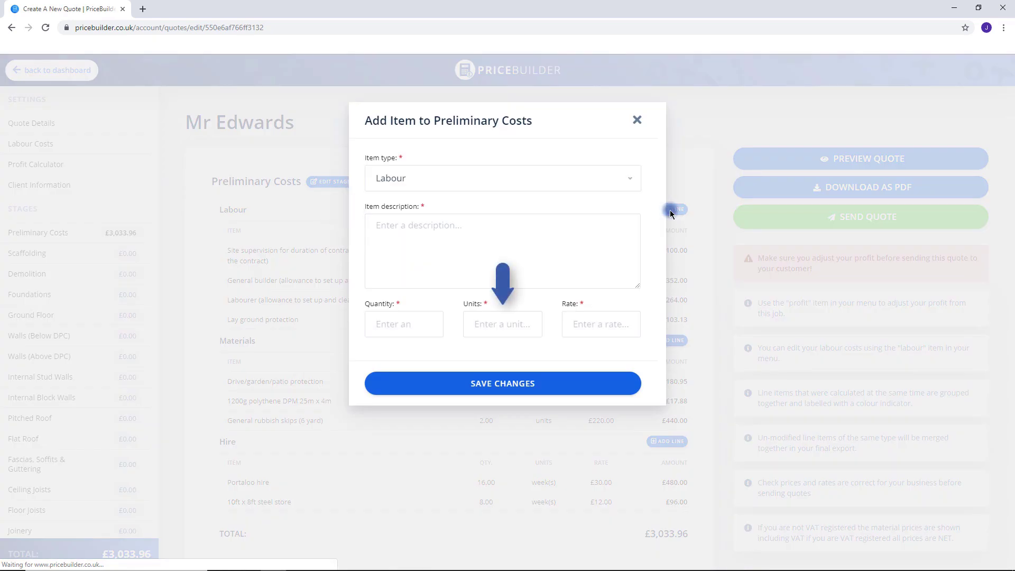
left_click(639, 119)
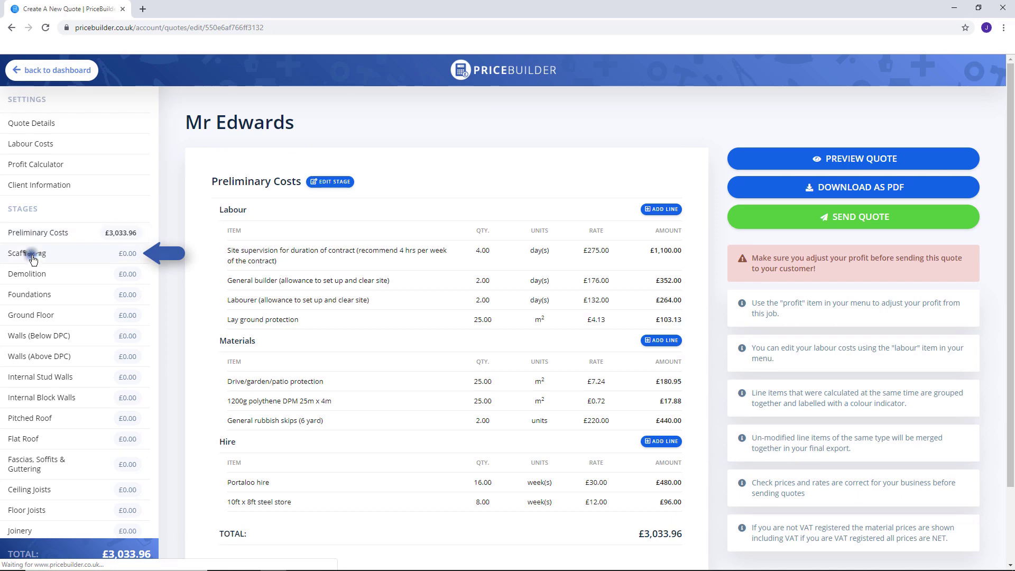
Add scaffolding with 1 loading bay, 10m length and 2 lifts to the quote.
left_click(33, 253)
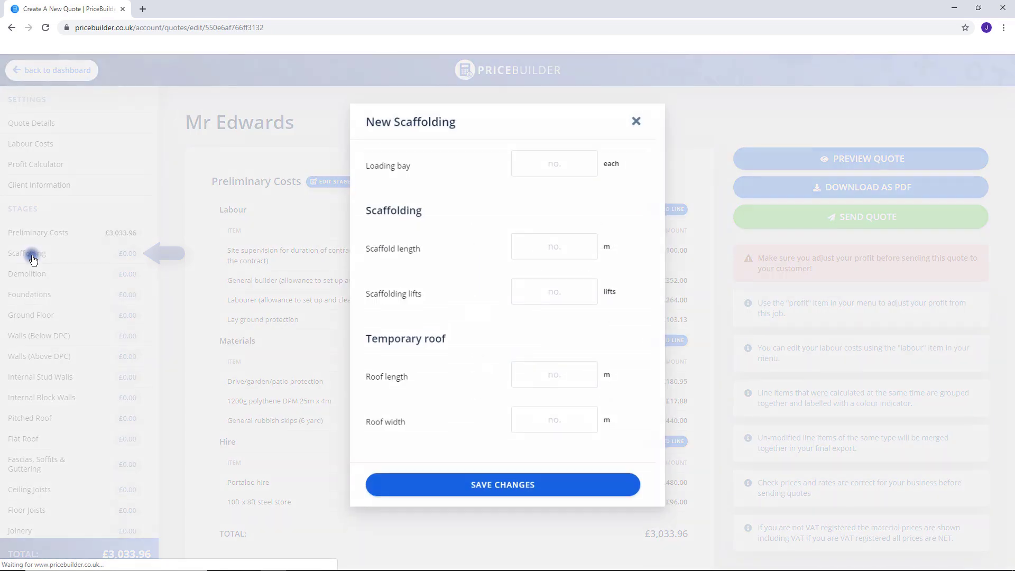
left_click(538, 167)
type("1")
left_click(566, 244)
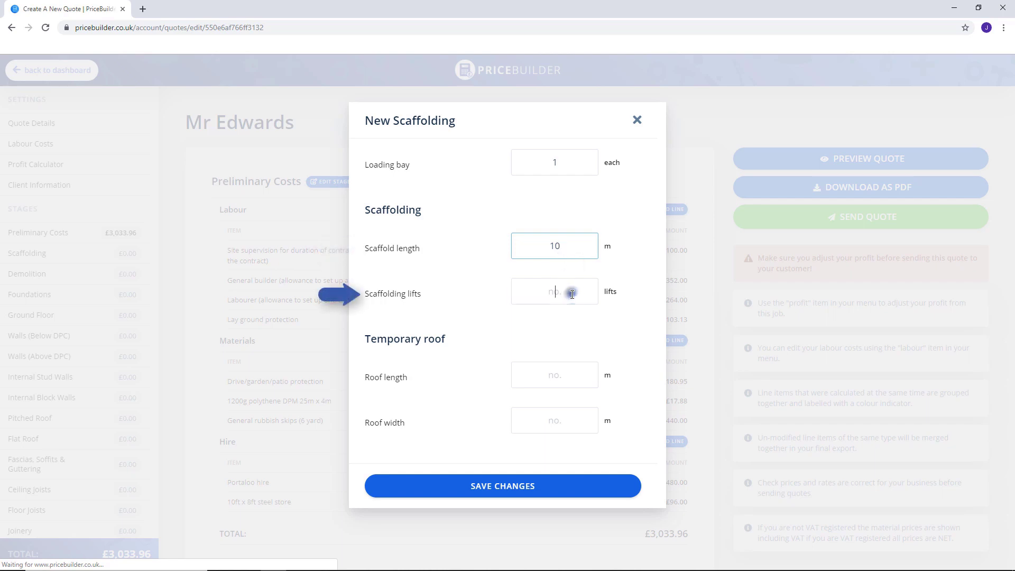
left_click(571, 293)
type("2")
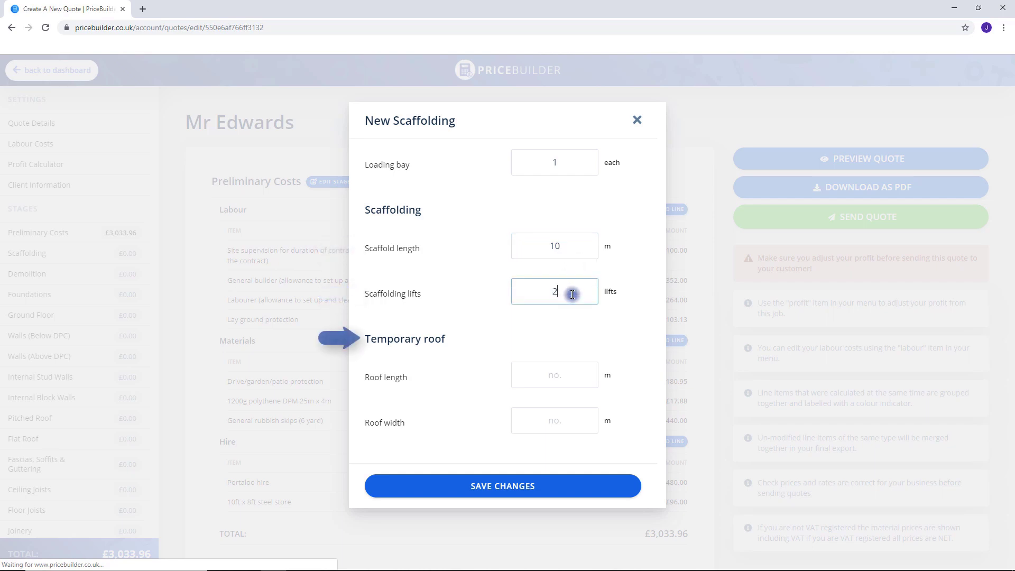
left_click(496, 487)
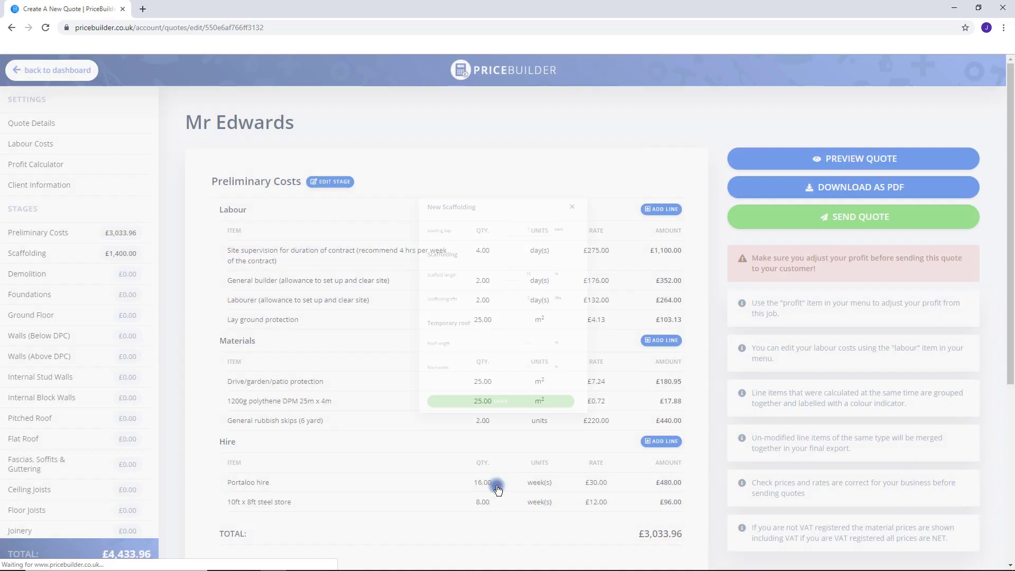
Open an extra Add New Scaffold form and close it without adding anything.
scroll(581, 356, "down", 4)
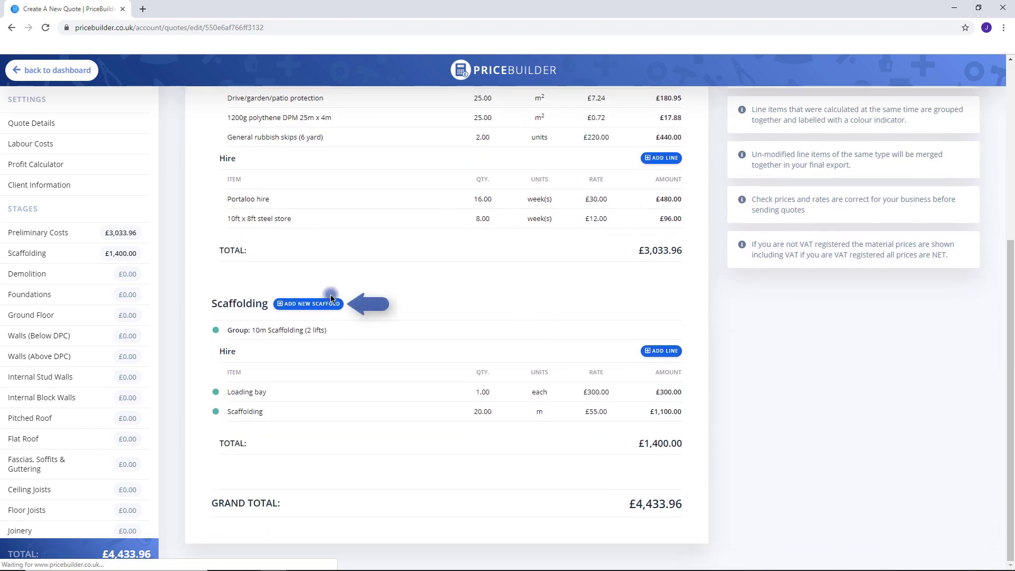
left_click(308, 303)
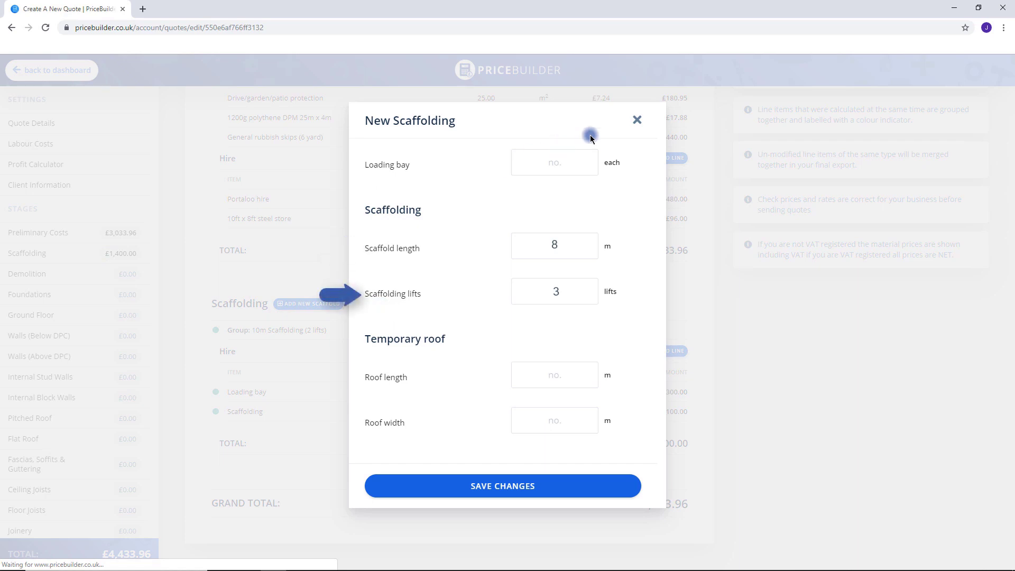
left_click(494, 485)
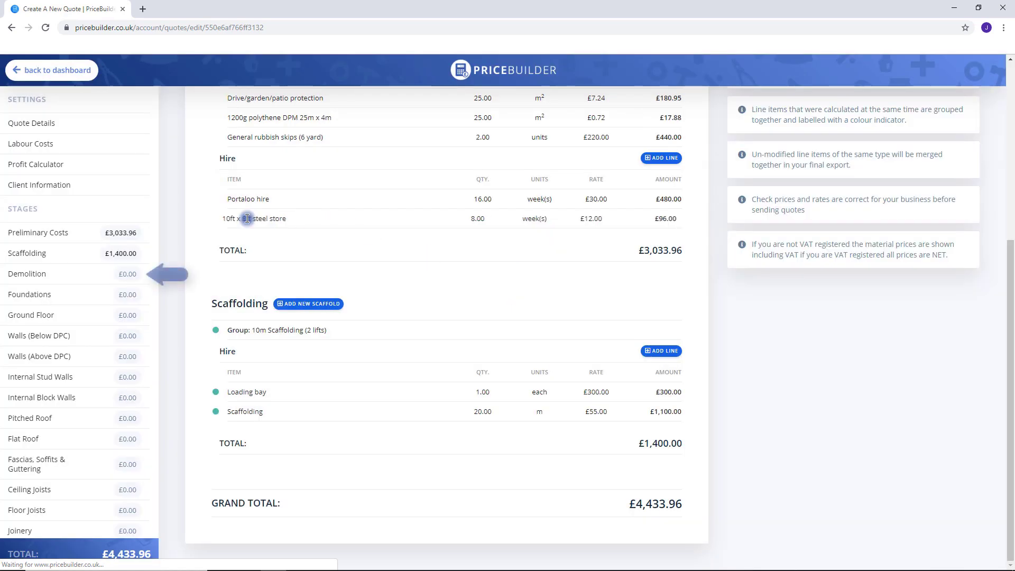
Add 25 m² and 14 m² of 100mm concrete slab break-up to Demolition and save.
left_click(66, 273)
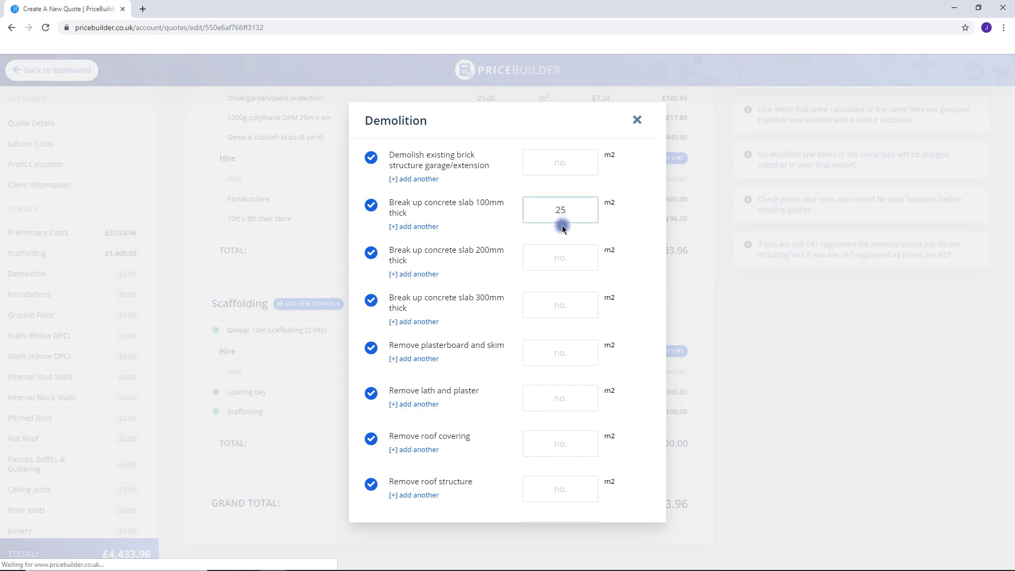
left_click(418, 226)
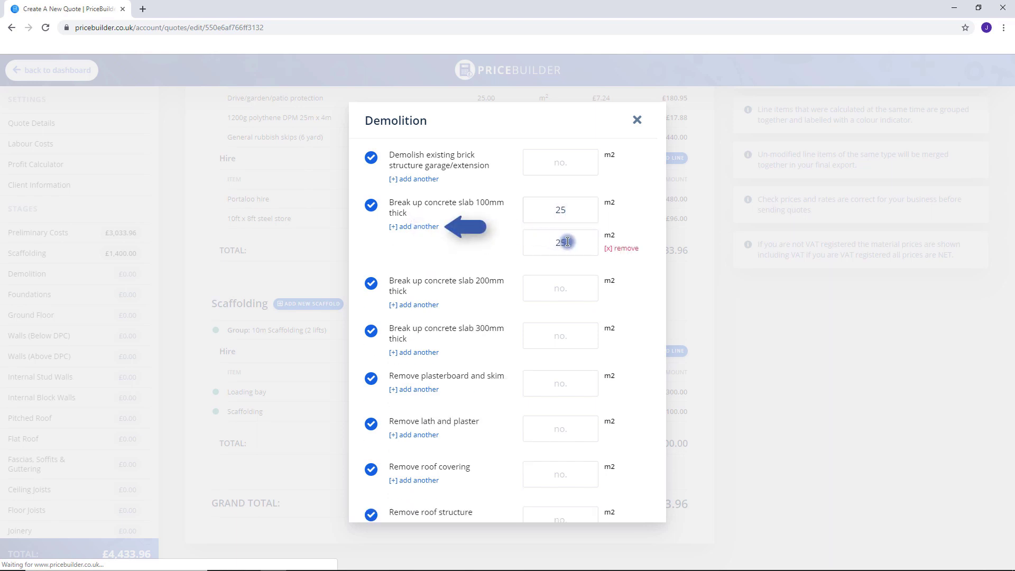
left_click_drag(581, 244, 537, 244)
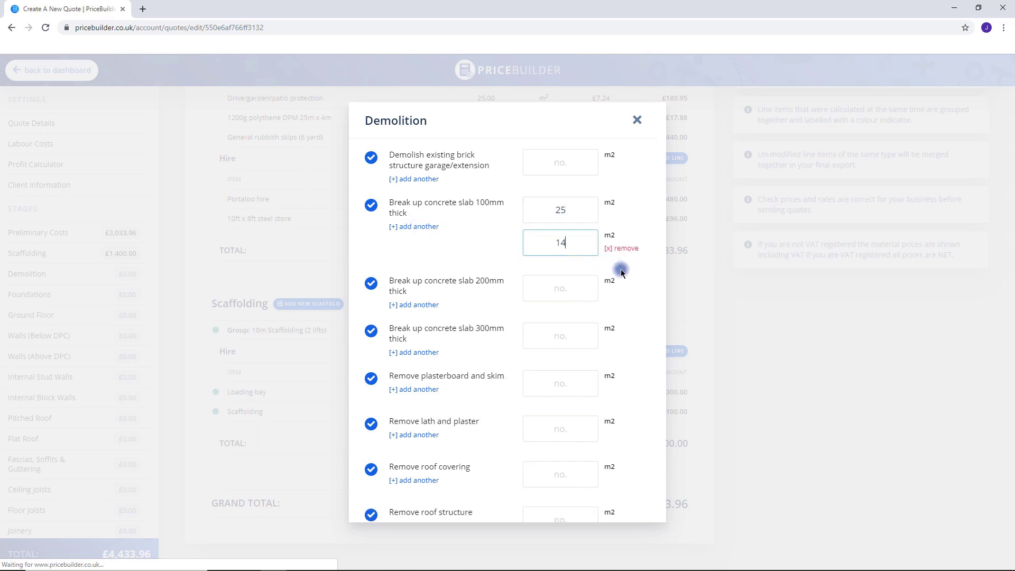
type("14")
scroll(635, 277, "down", 10)
left_click(558, 494)
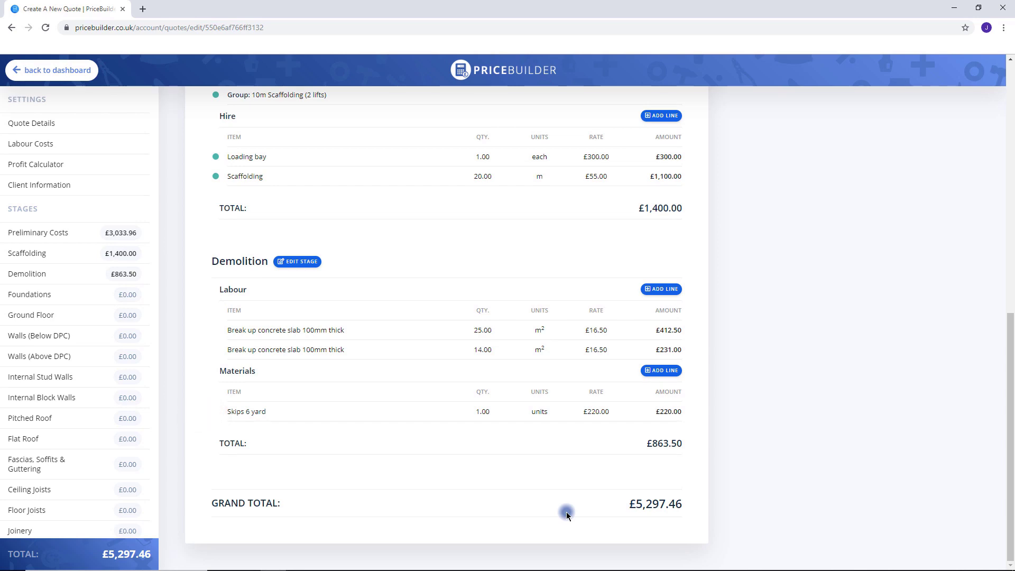
Add a 10m x 100mm x 200mm foundation, keeping the excavation method and Skip spoil disposal.
left_click(56, 295)
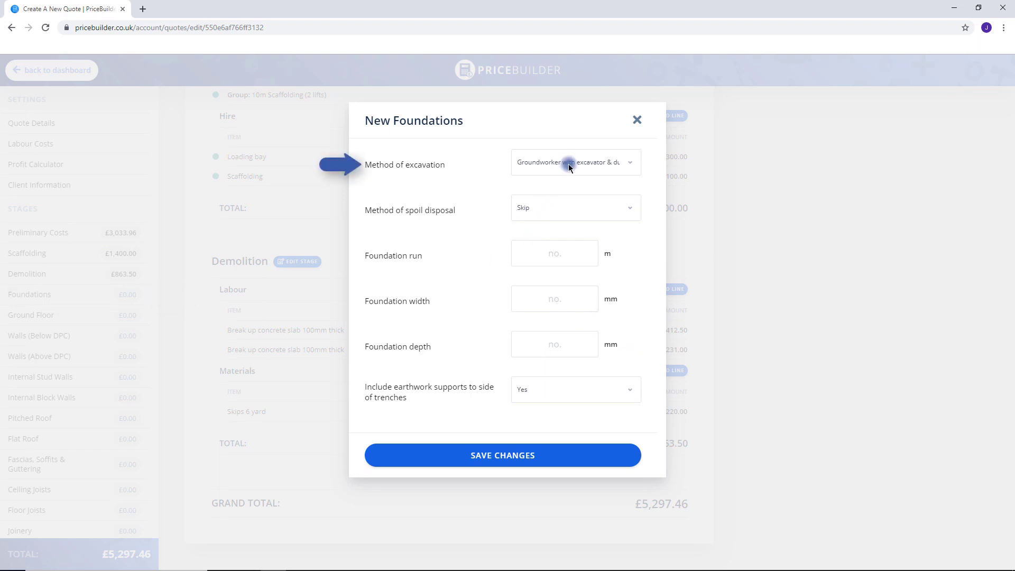
left_click(569, 164)
left_click(572, 182)
left_click(577, 209)
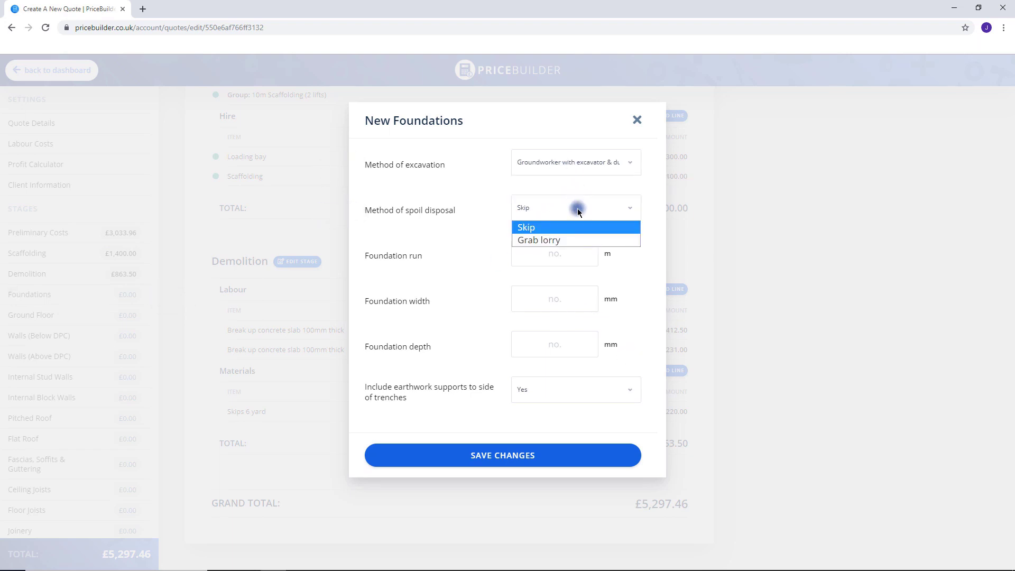
left_click(537, 228)
left_click(568, 255)
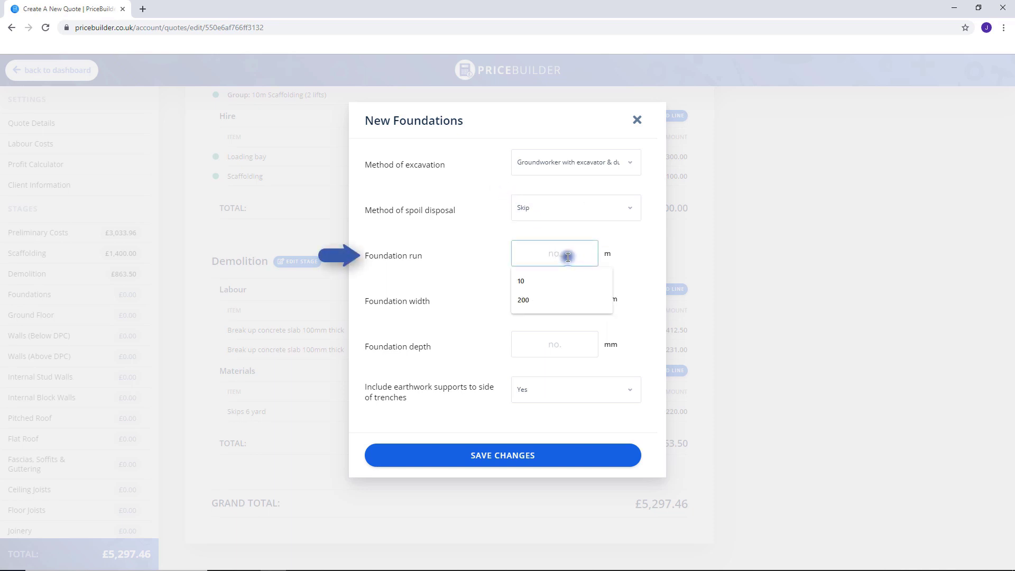
type("10")
left_click(570, 297)
type("100")
left_click(570, 344)
type("1200")
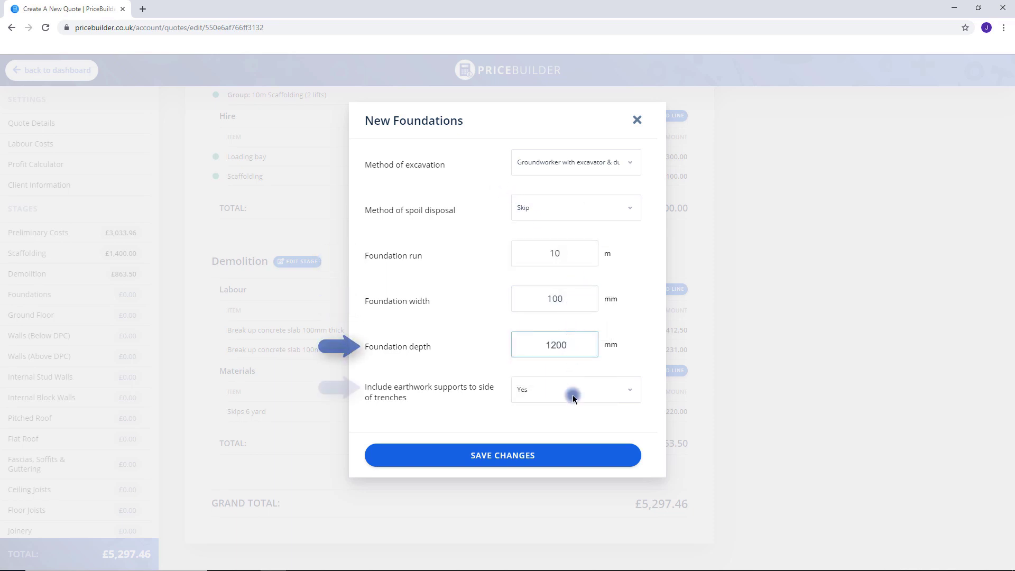
left_click(567, 455)
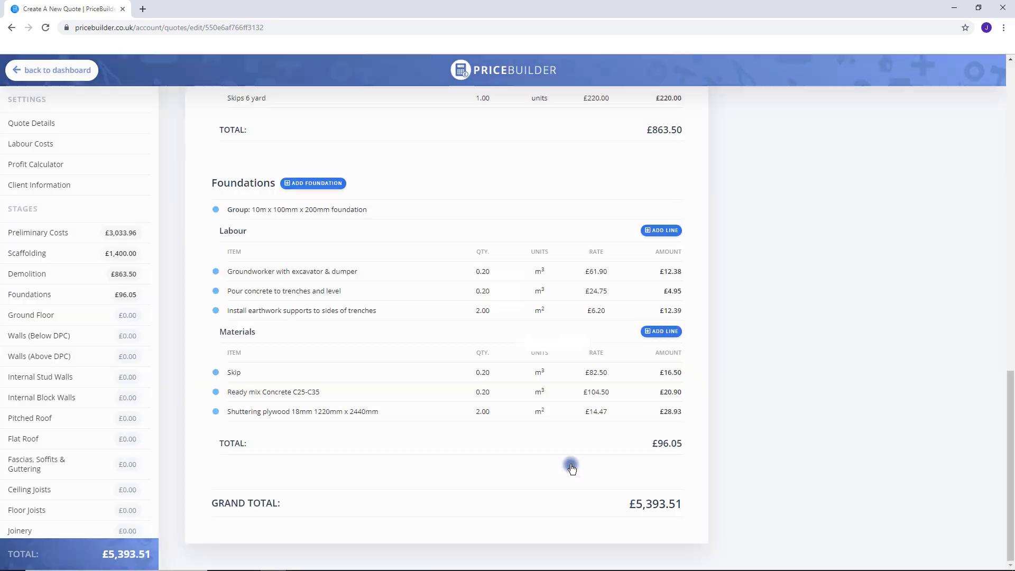
Add a second hand-excavated foundation, 10m long, 100mm wide and 300mm deep.
left_click(314, 183)
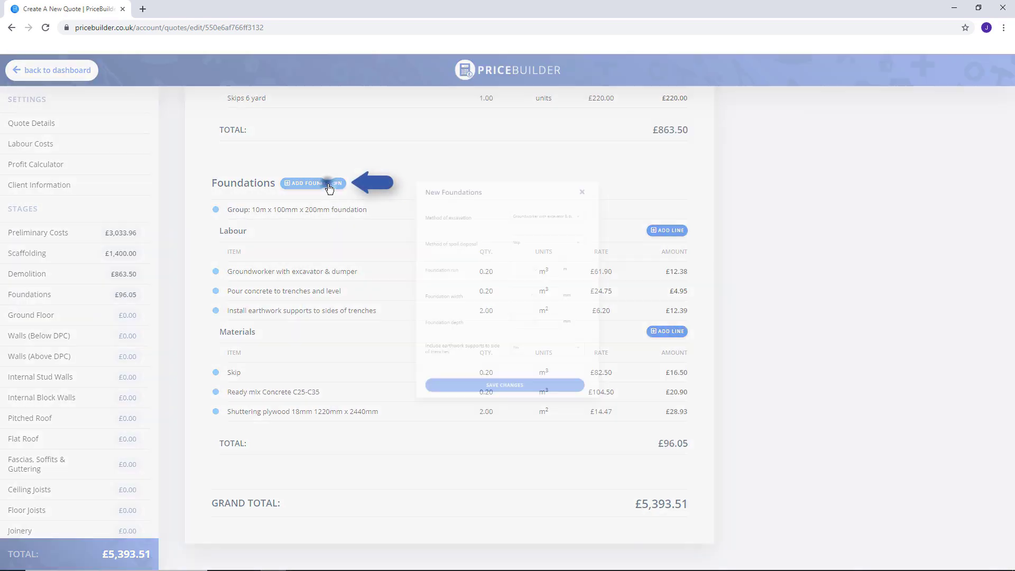
left_click(597, 162)
left_click(597, 194)
left_click(574, 259)
type("10")
left_click(571, 298)
type("100")
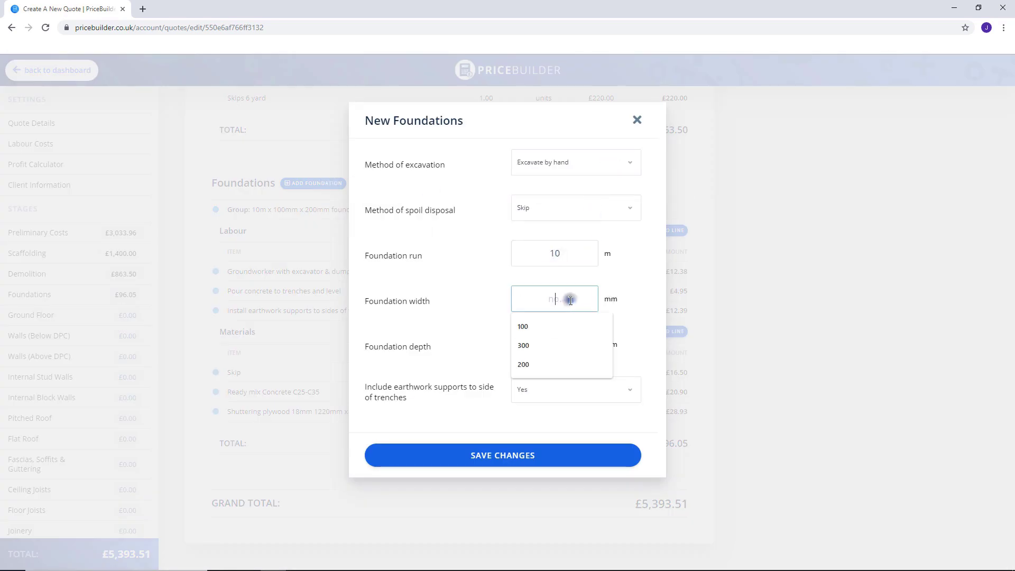
left_click(572, 345)
type("300")
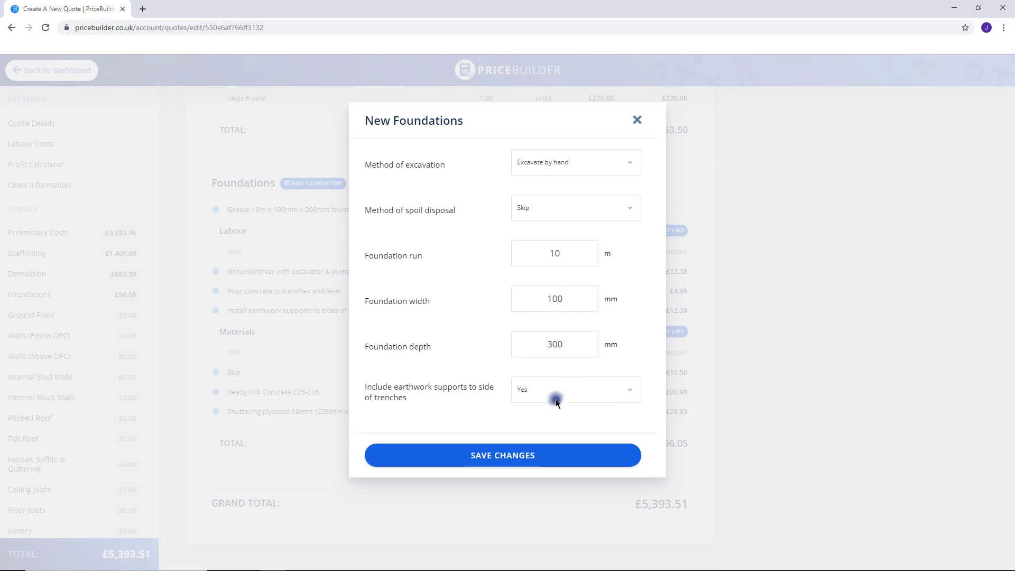
left_click(543, 454)
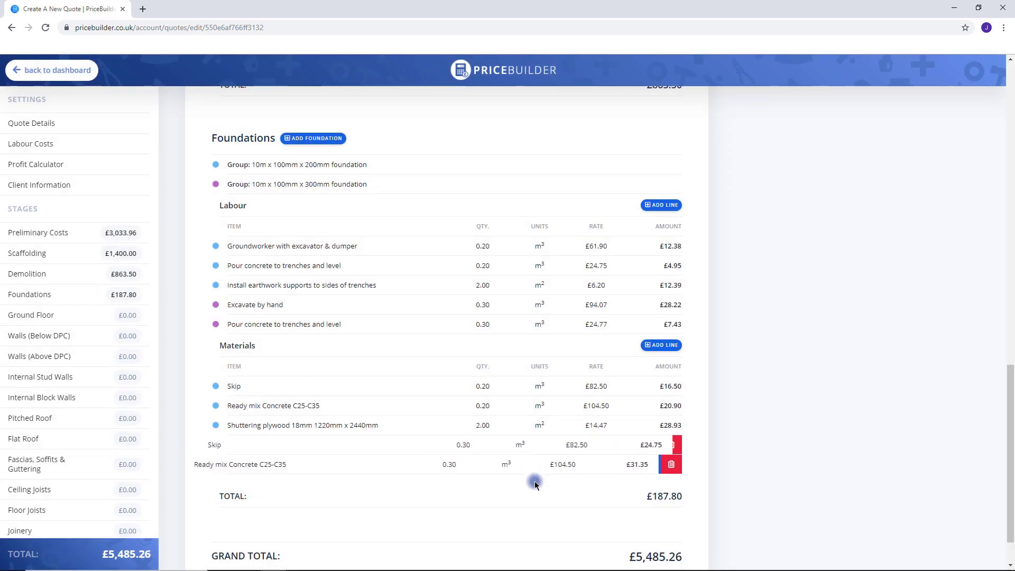
Check the 300mm foundation group and first Skip line settings, leaving them unchanged.
scroll(533, 492, "down", 1)
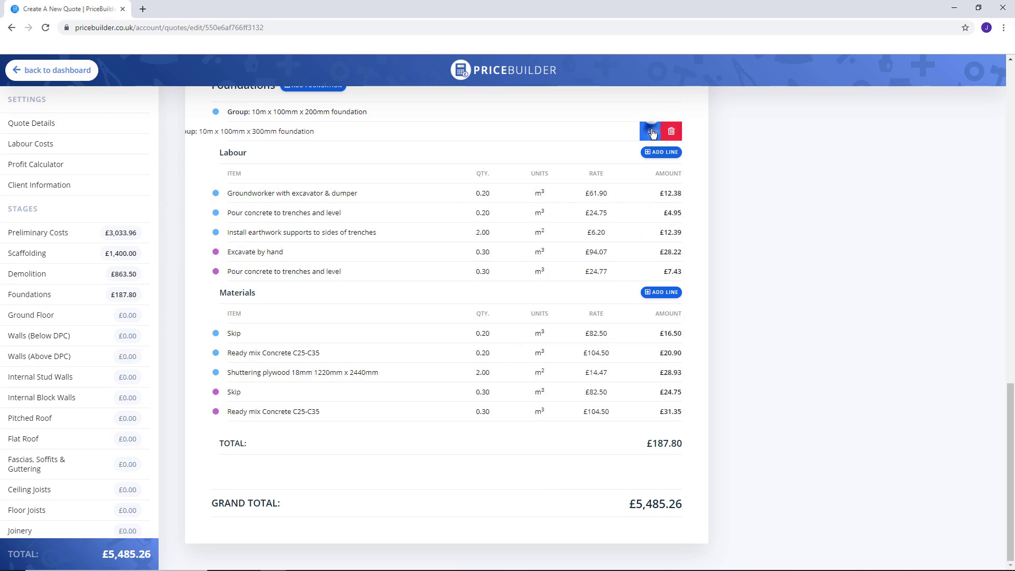
left_click(651, 132)
left_click(637, 121)
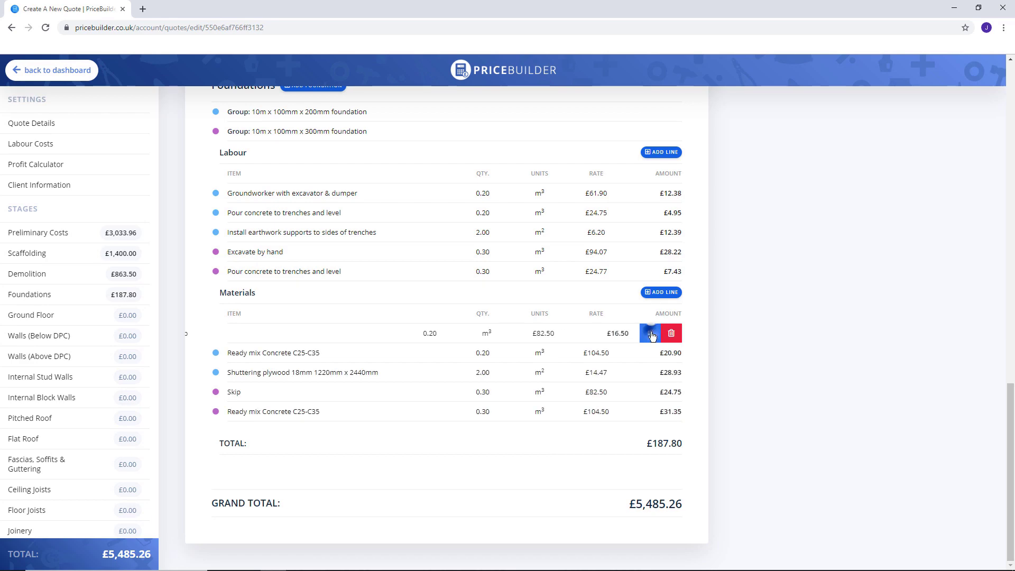
left_click(651, 333)
left_click(637, 121)
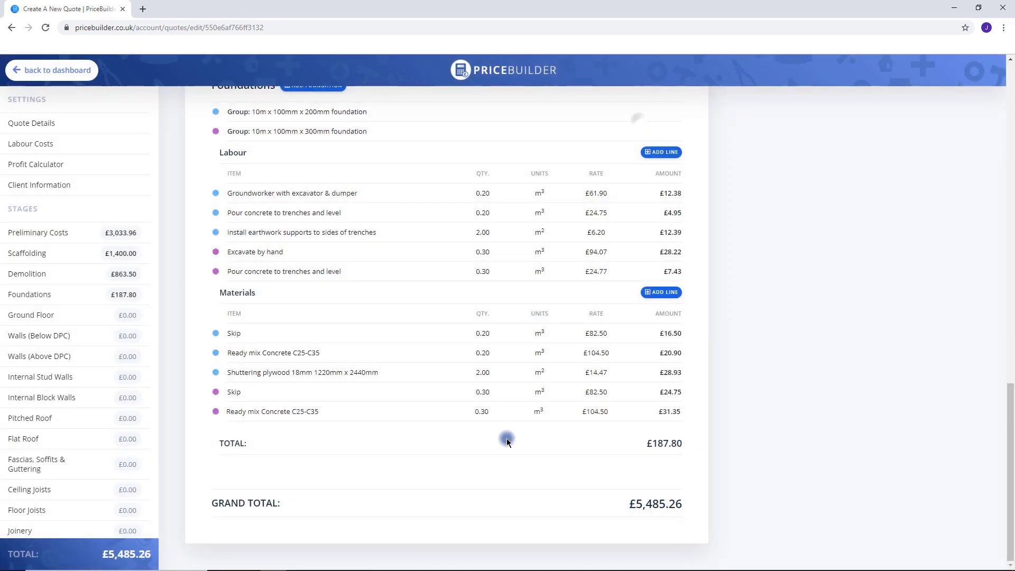
Add a 10m below-DPC wall: engineering brick outer, 125mm cavity, 100mm concrete block inner, £330.92.
left_click(19, 336)
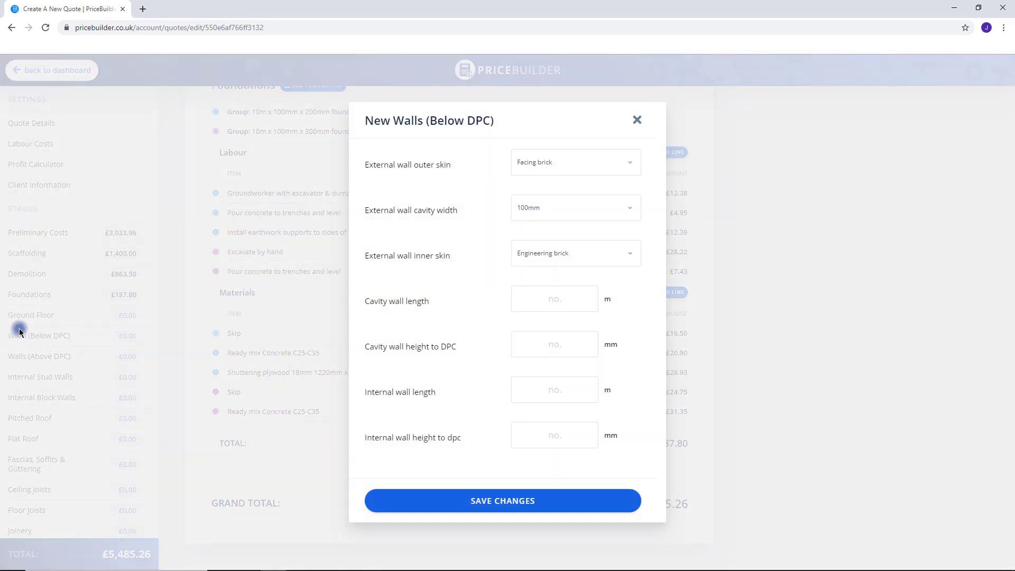
left_click(578, 165)
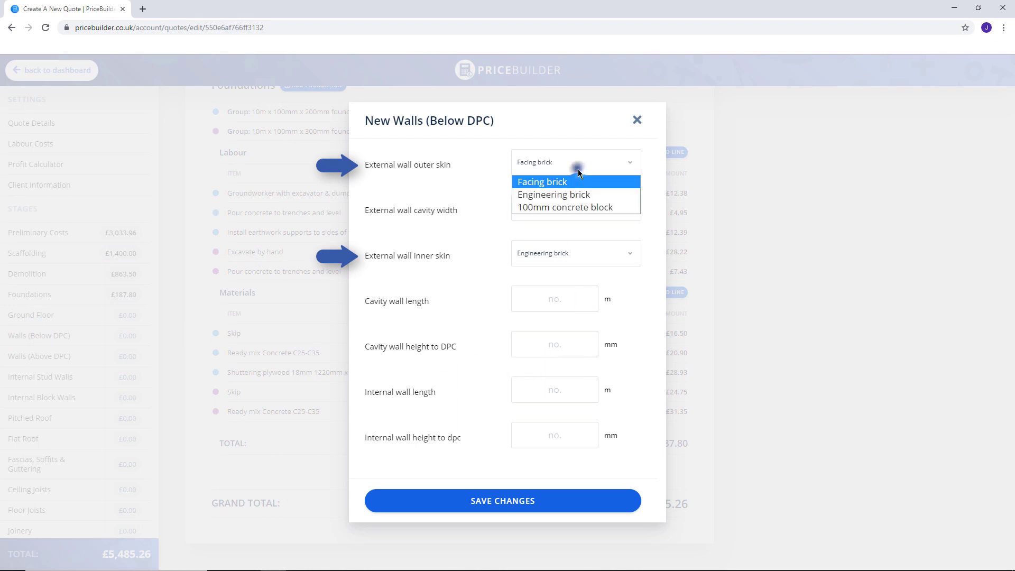
left_click(576, 193)
left_click(581, 254)
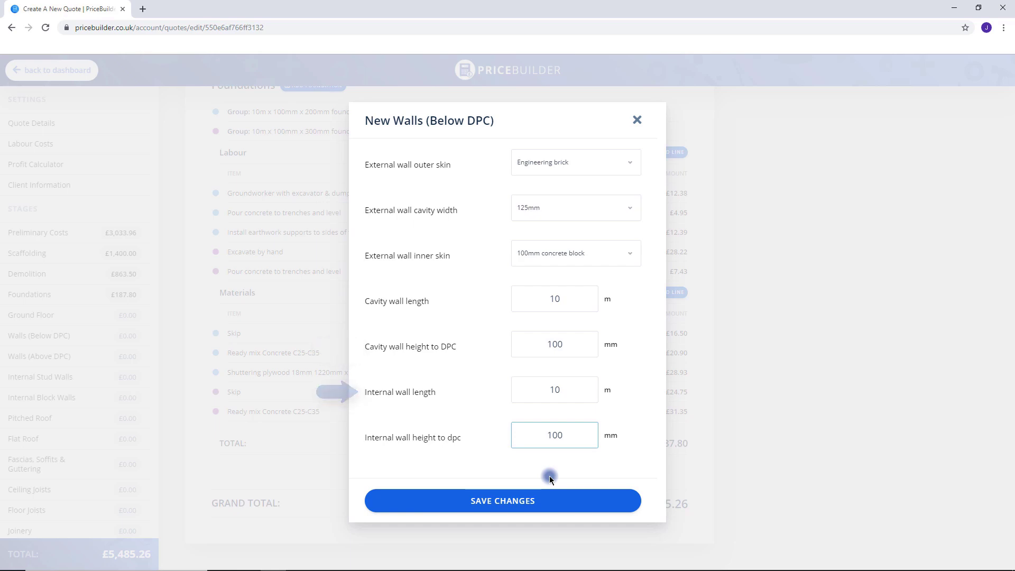
left_click(537, 500)
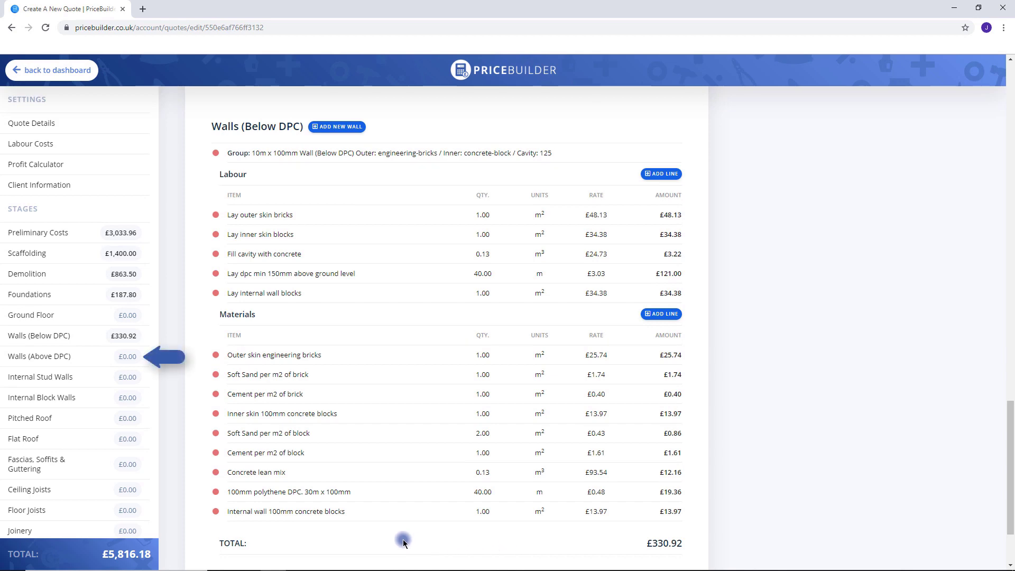
Save the above-DPC wall with timber weatherboard cladding outside and drylined plasterboard inside.
left_click(74, 361)
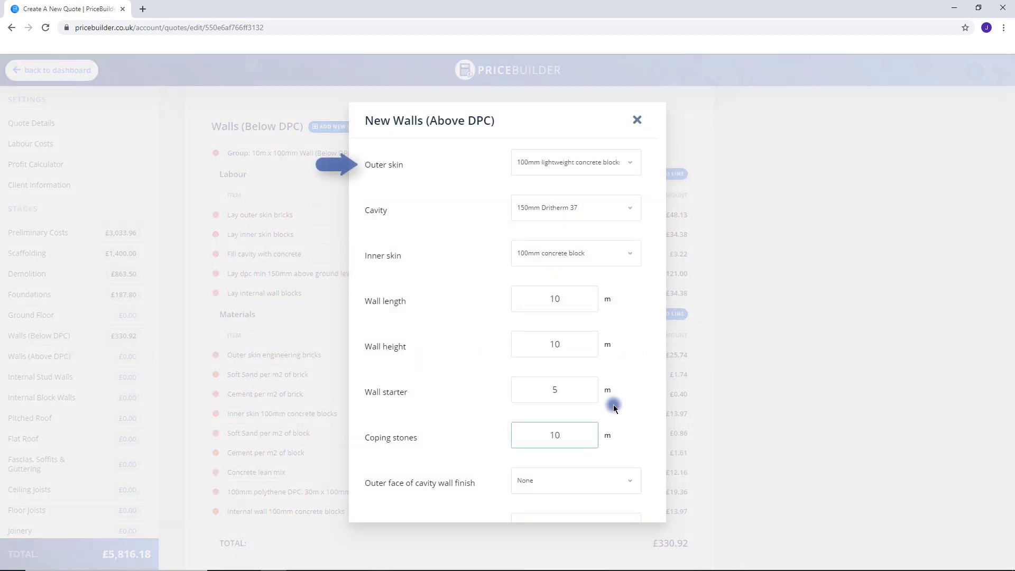
scroll(614, 408, "down", 3)
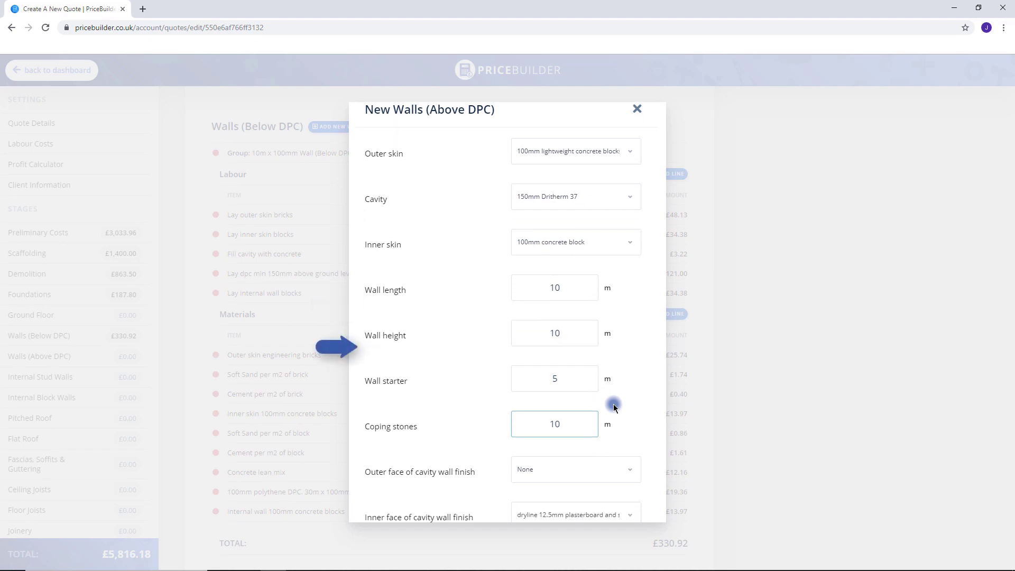
left_click(574, 338)
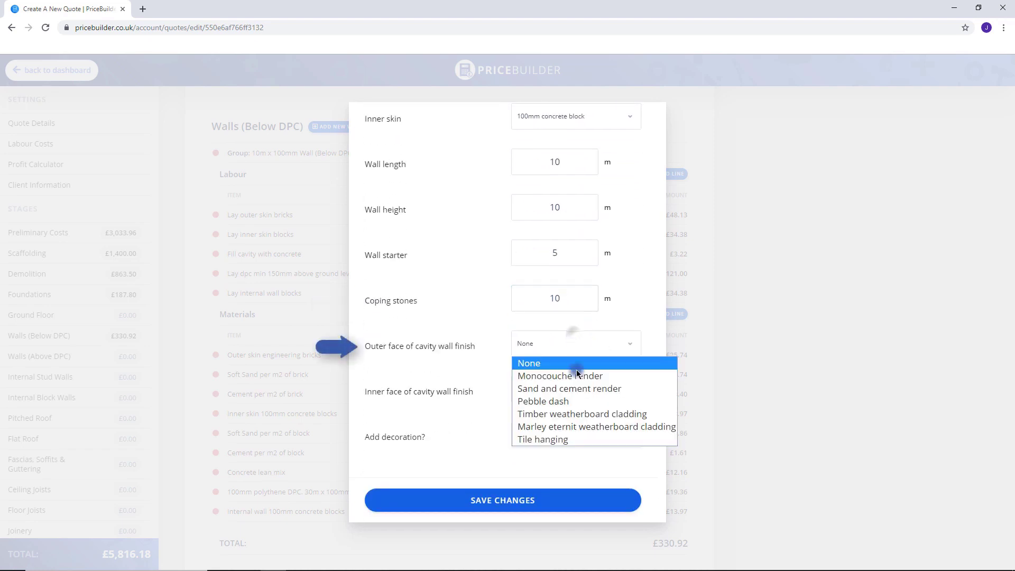
left_click(573, 410)
left_click(580, 400)
left_click(577, 393)
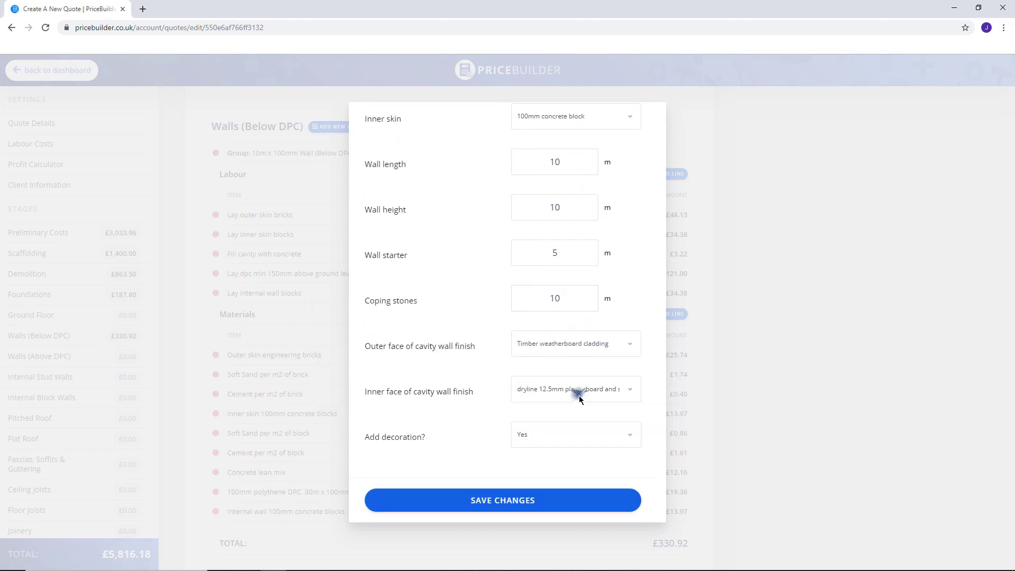
left_click(537, 500)
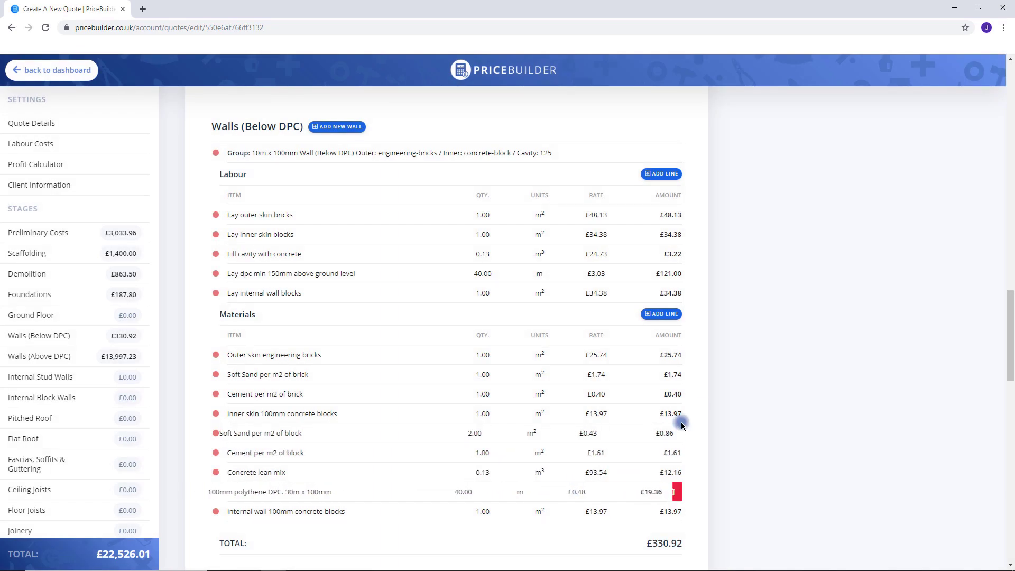
Scroll through the fully priced quote, now totalling £57,228.48.
scroll(705, 401, "down", 7)
scroll(705, 400, "down", 2)
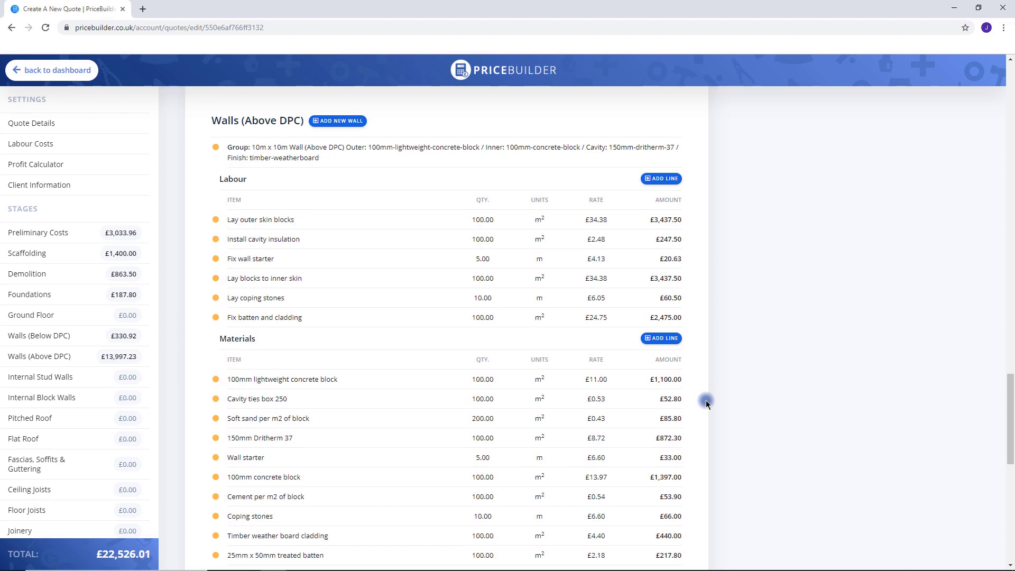
scroll(705, 400, "down", 9)
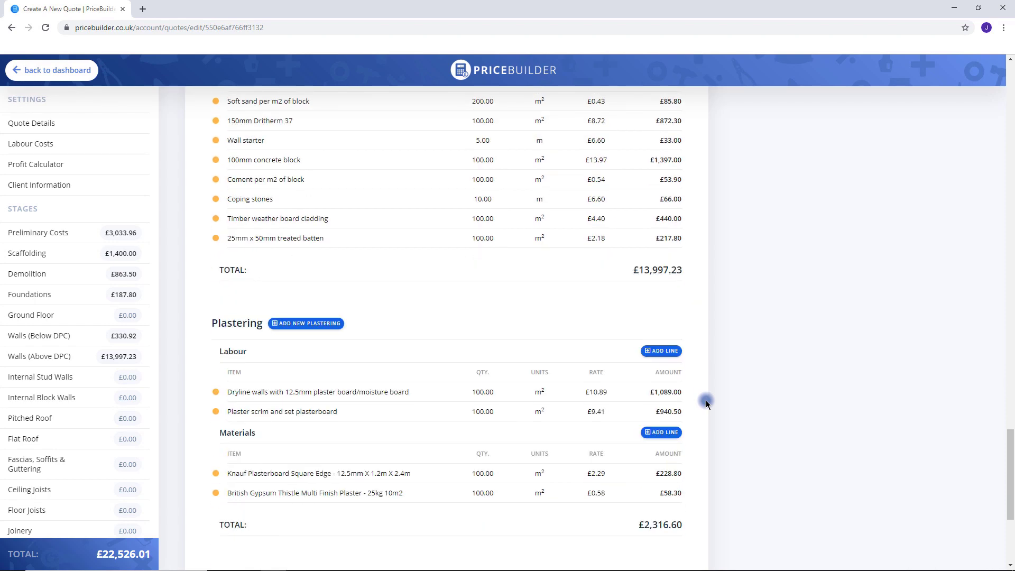
scroll(705, 401, "down", 1)
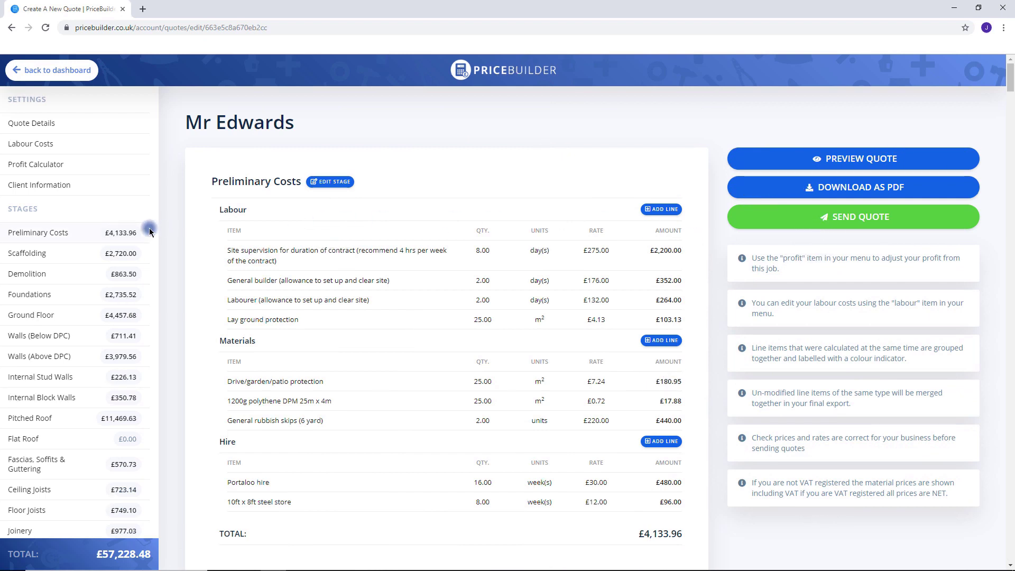
Save a provisional sum 'Allowance to supply kitchen units' with quantity 1 and rate 15000.
scroll(149, 232, "down", 3)
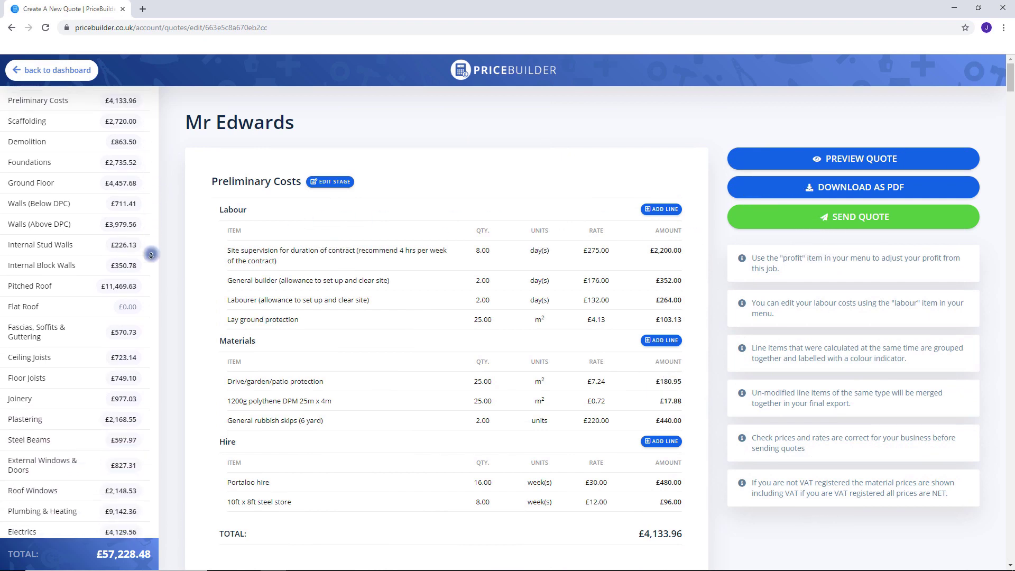
scroll(151, 255, "down", 2)
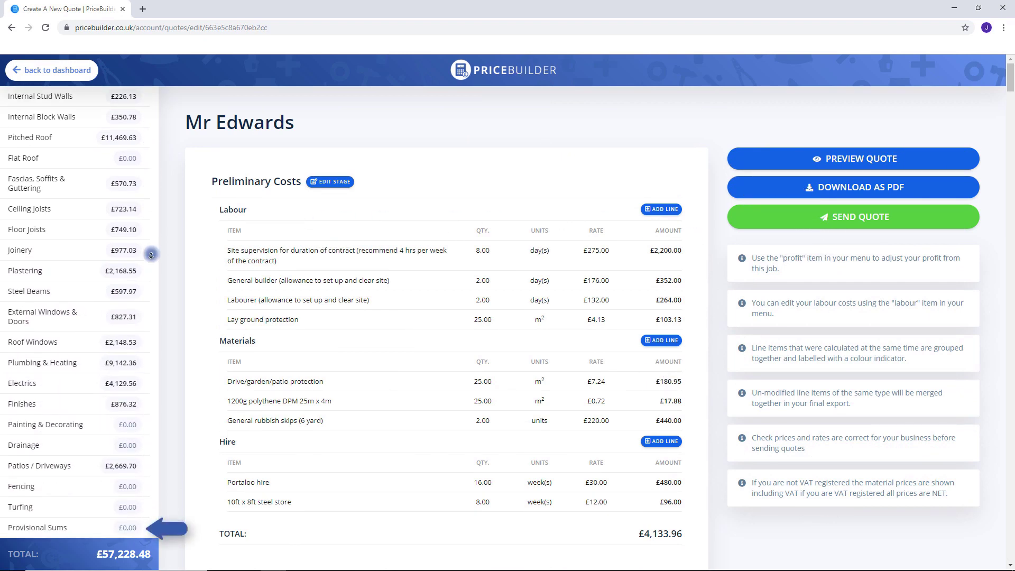
left_click(98, 522)
left_click(444, 220)
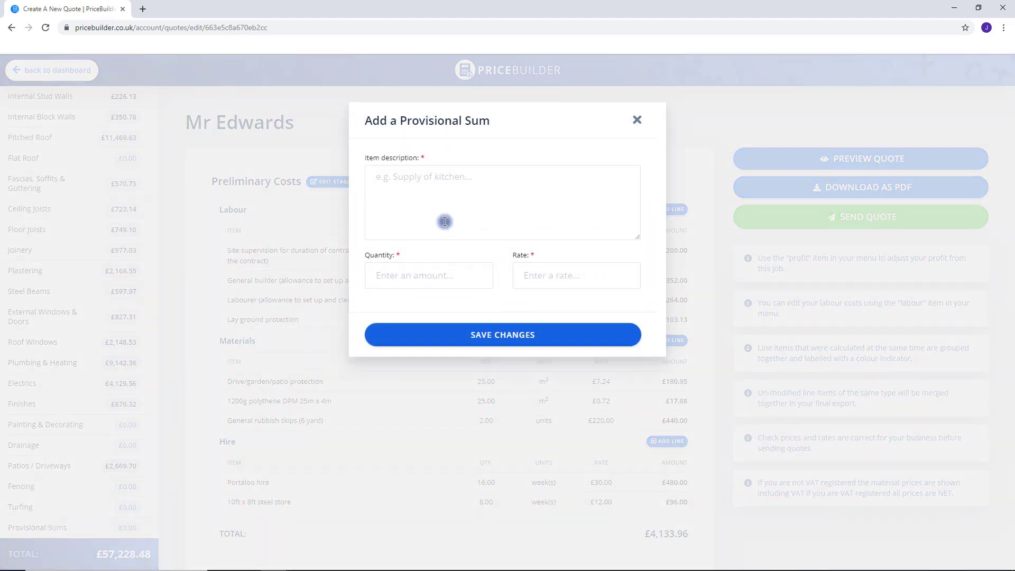
type("Allowance to suppl")
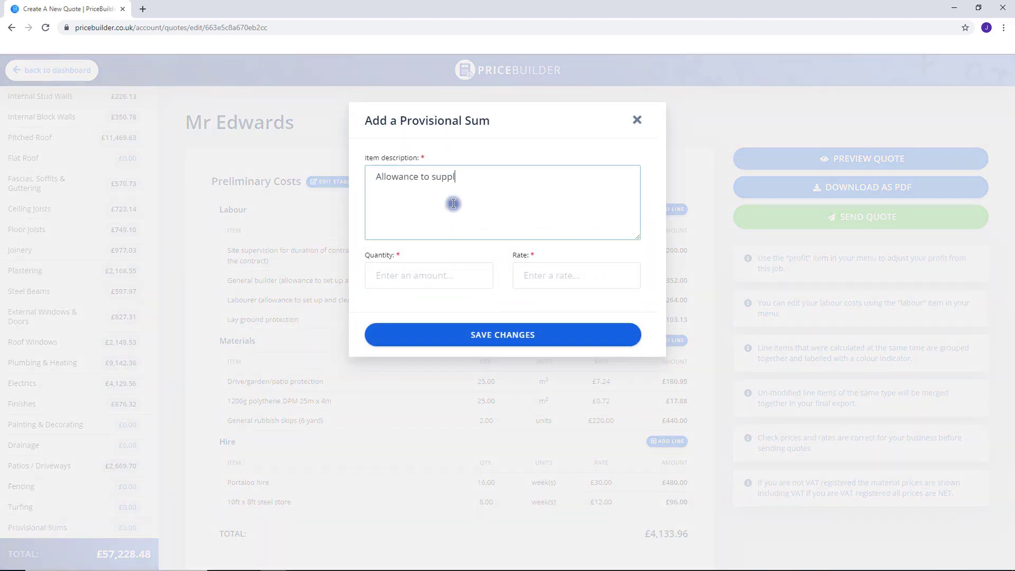
left_click(442, 271)
type("1")
left_click(554, 278)
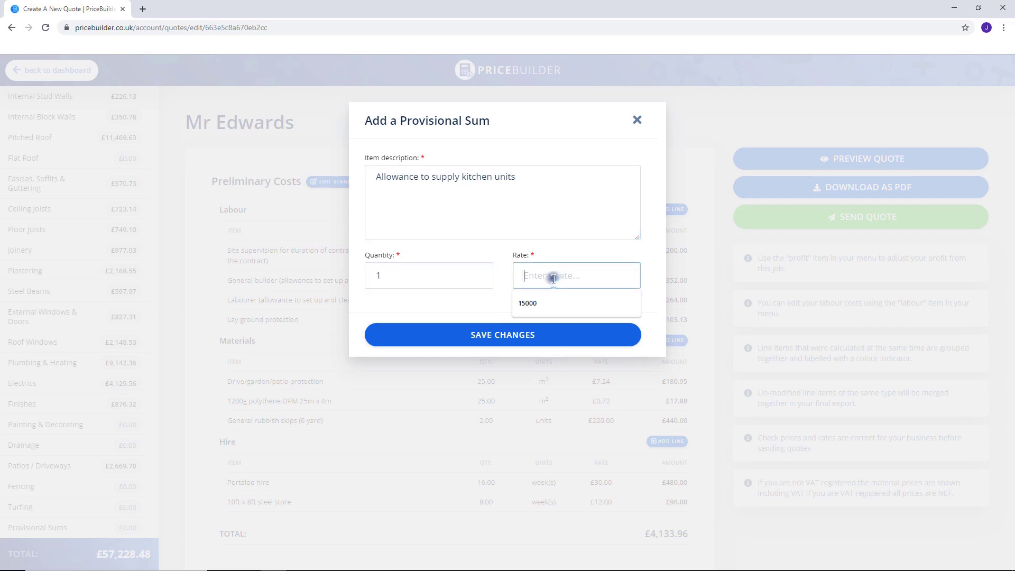
type("15000")
left_click(523, 335)
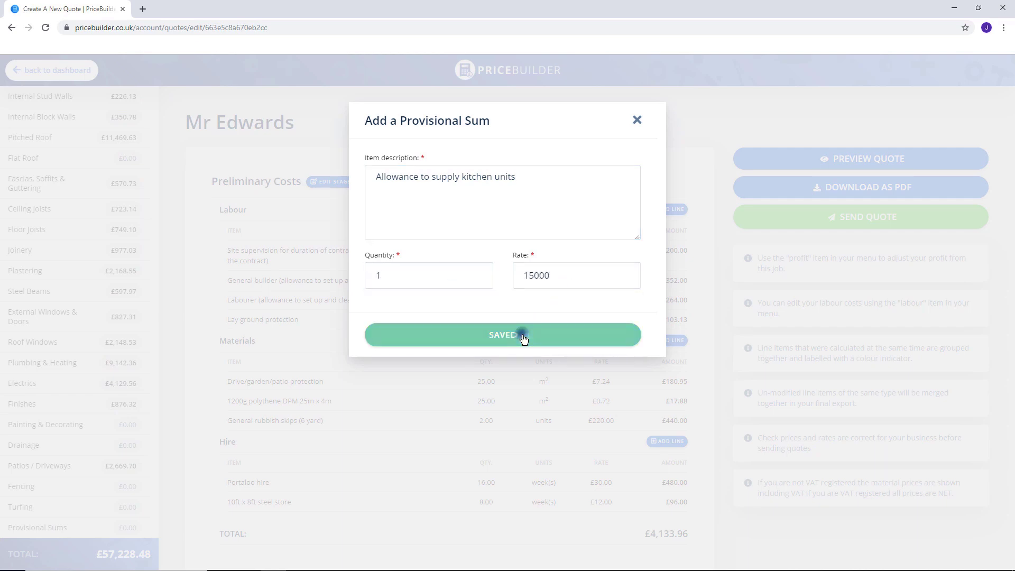
Scroll to the quote's end to confirm the £15,000.00 kitchen sum and £72,228.48 grand total.
scroll(716, 394, "down", 20)
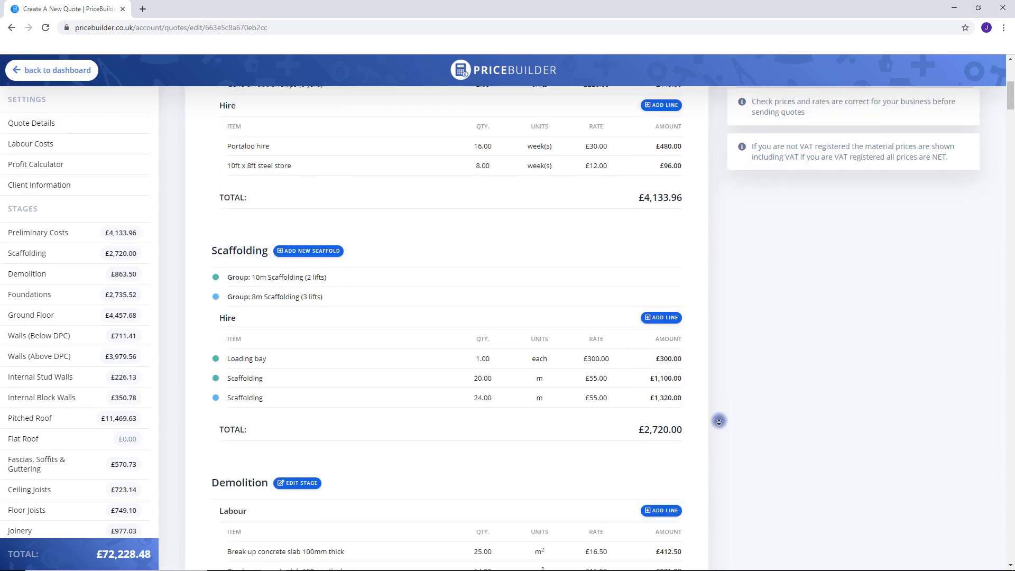
scroll(718, 423, "down", 20)
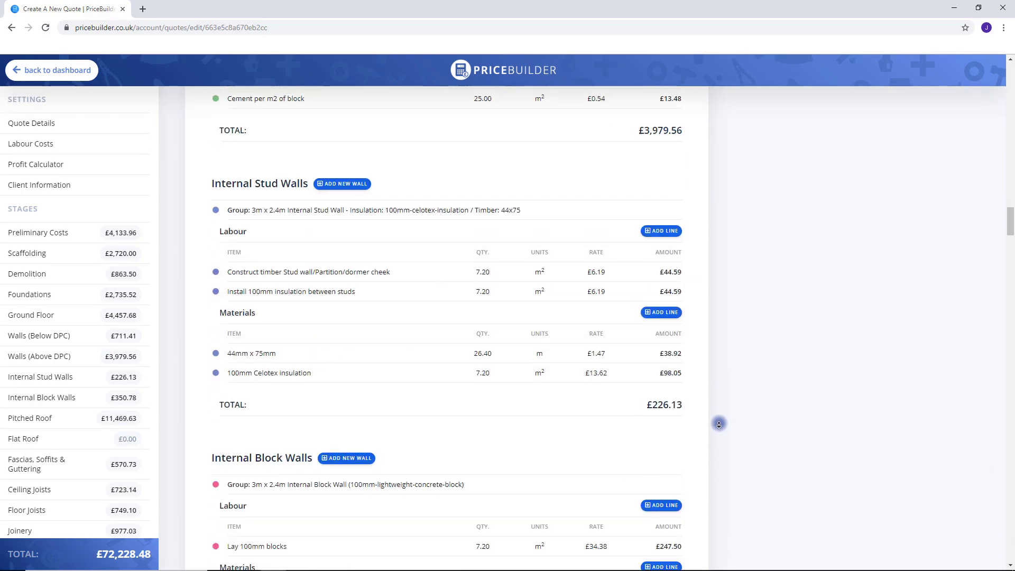
scroll(719, 424, "down", 20)
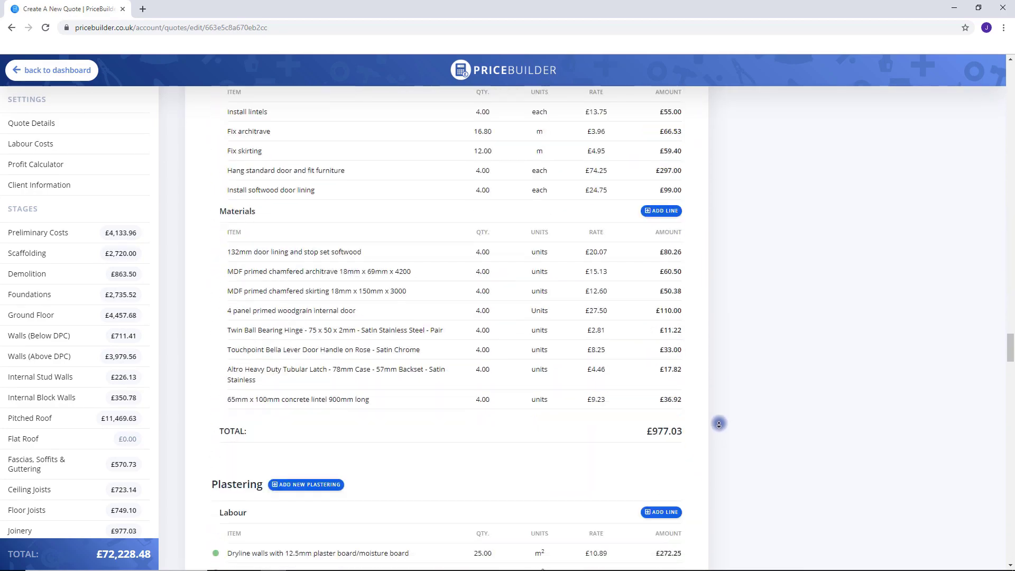
scroll(718, 423, "down", 20)
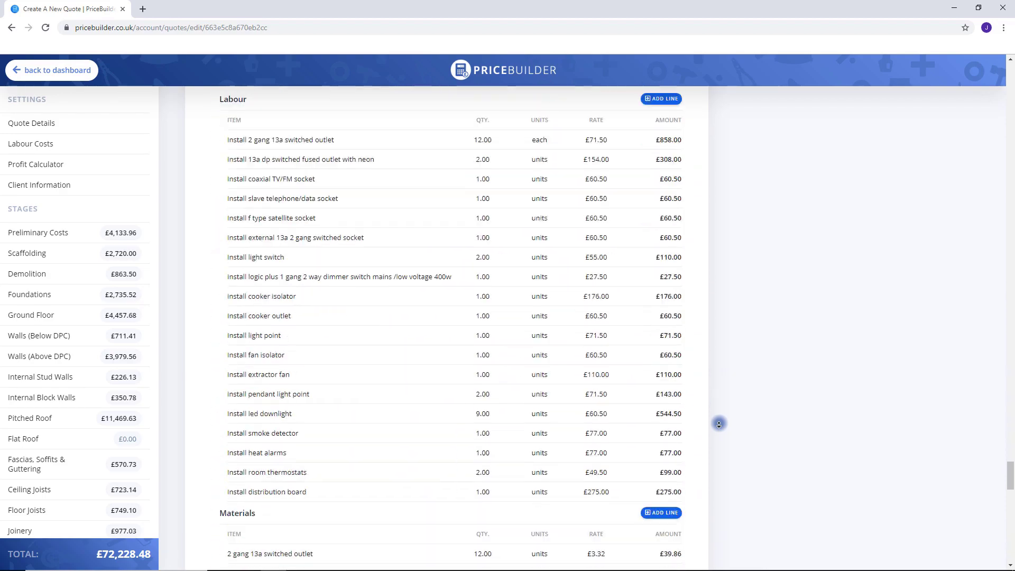
scroll(717, 422, "down", 5)
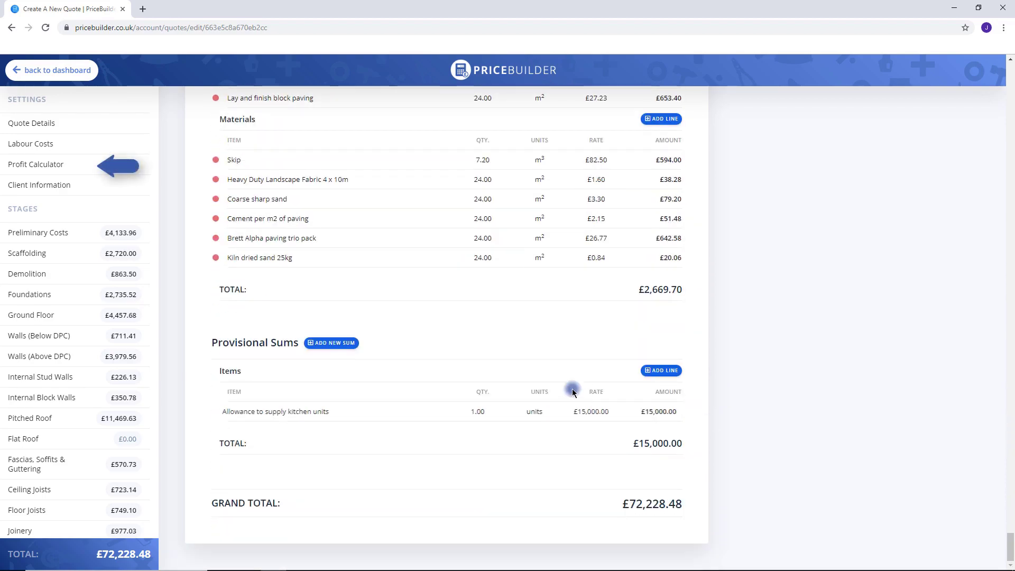
left_click(31, 165)
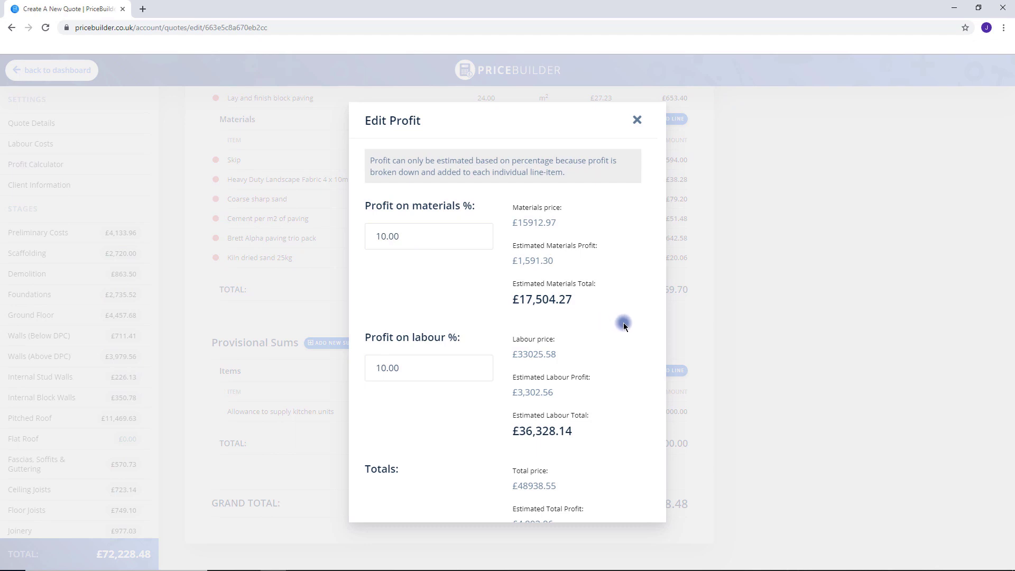
Keep 10.00% profit on both materials and labour and save the profit settings.
scroll(625, 351, "down", 2)
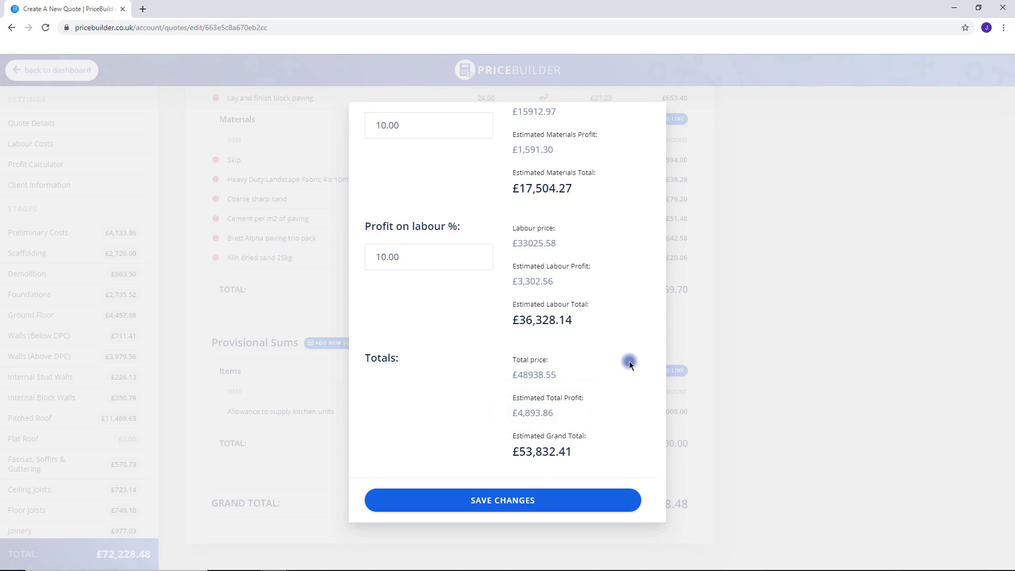
left_click(539, 496)
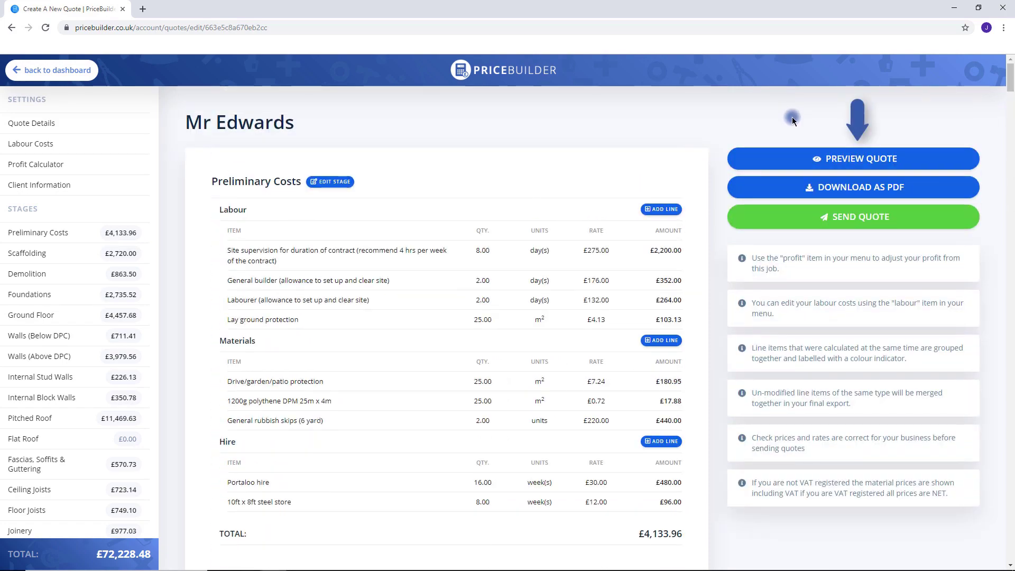
left_click(825, 159)
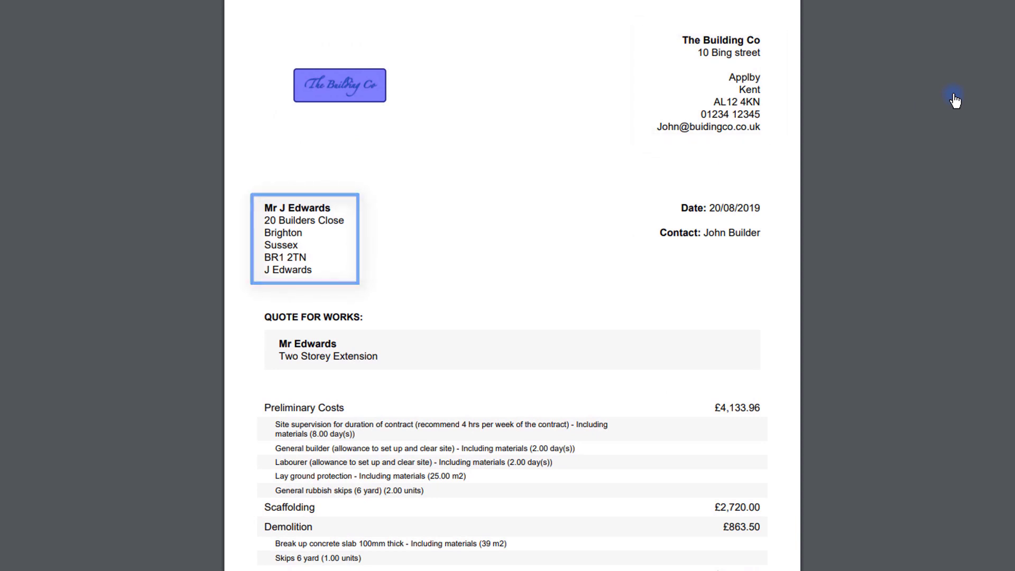
middle_click(955, 100)
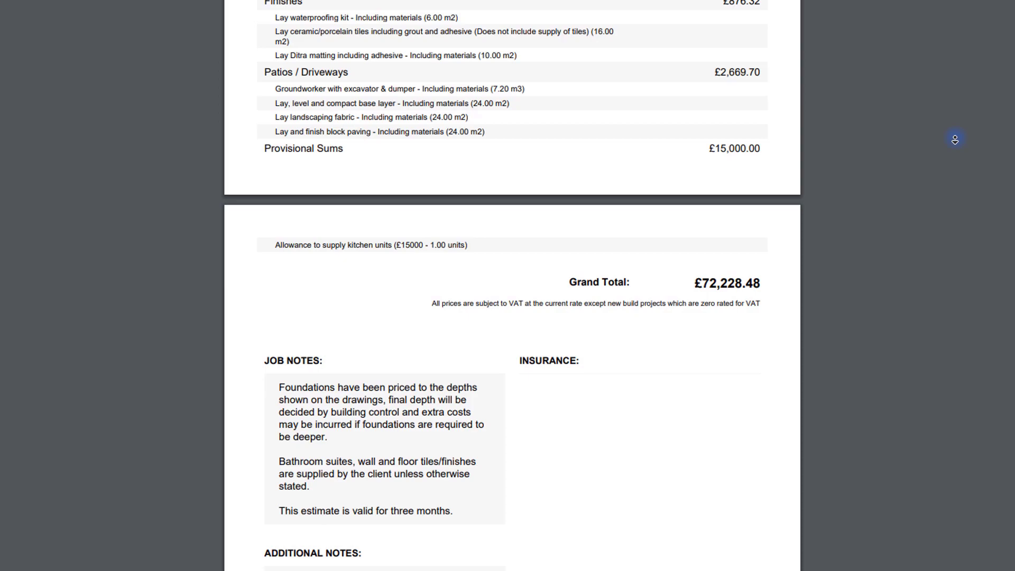
scroll(954, 139, "up", 15)
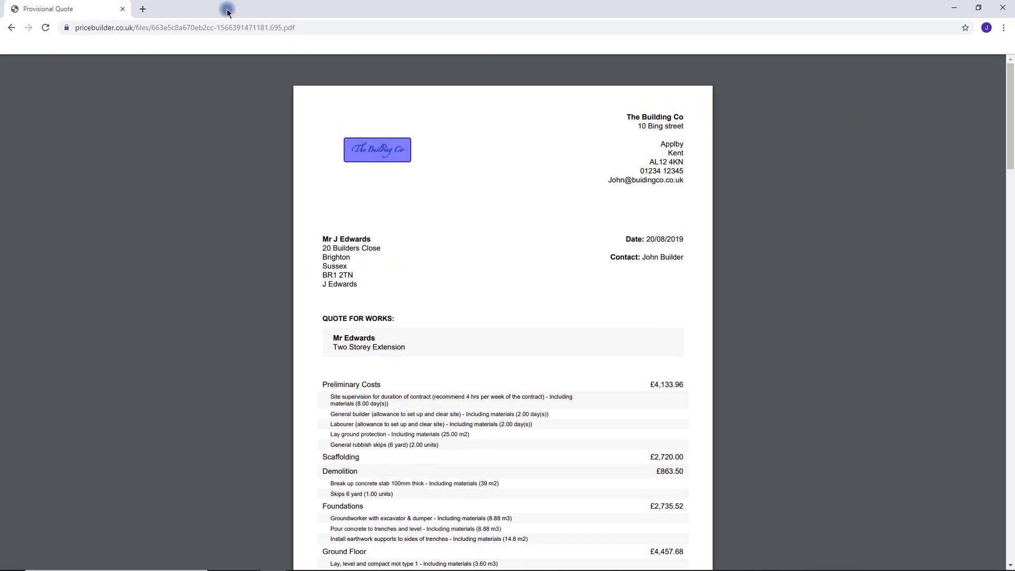
key("alt+Left")
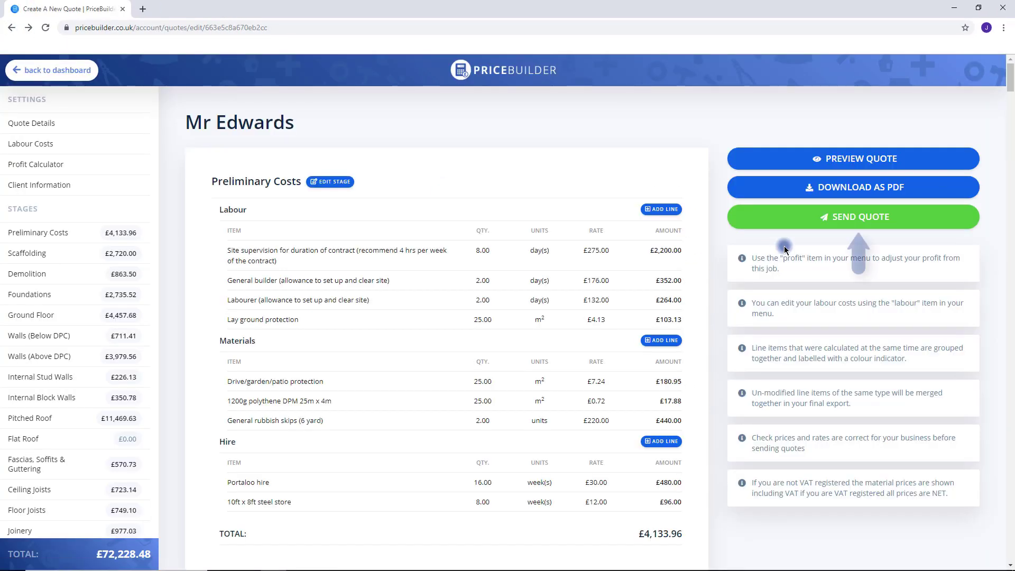
Email the finished extension quote to the client's address, then return to the PriceBuilder homepage.
left_click(860, 217)
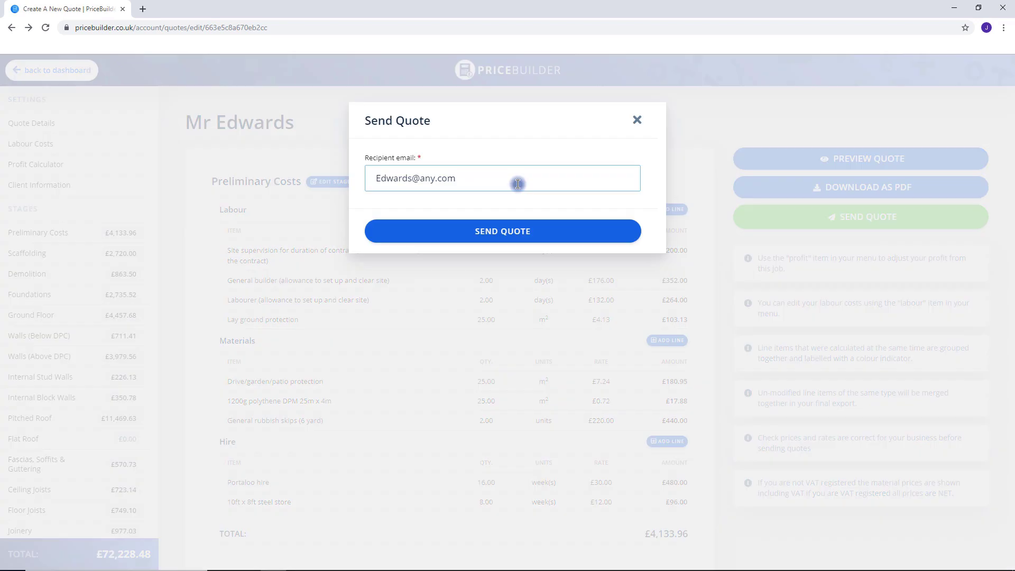
left_click(505, 239)
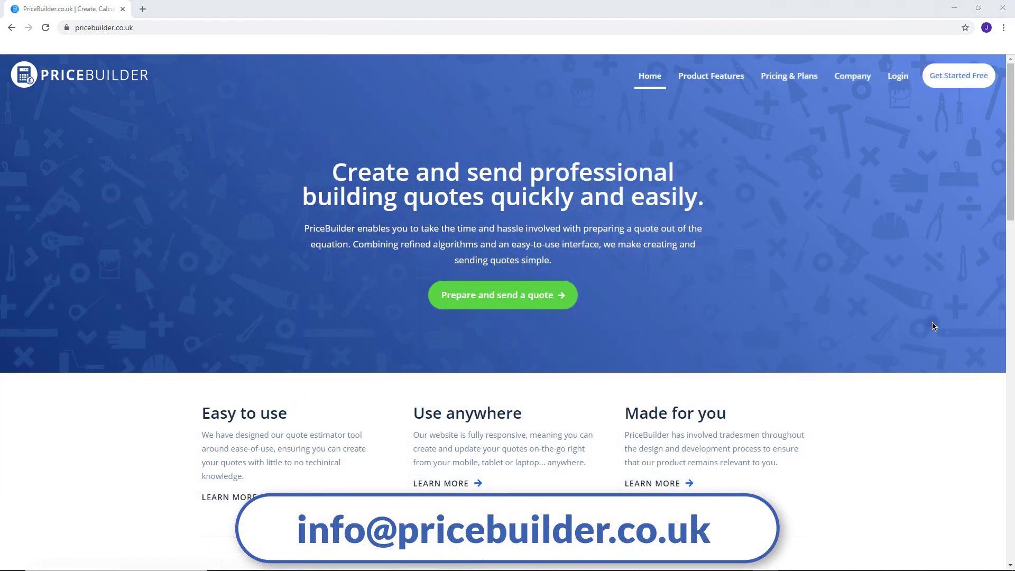
middle_click(932, 325)
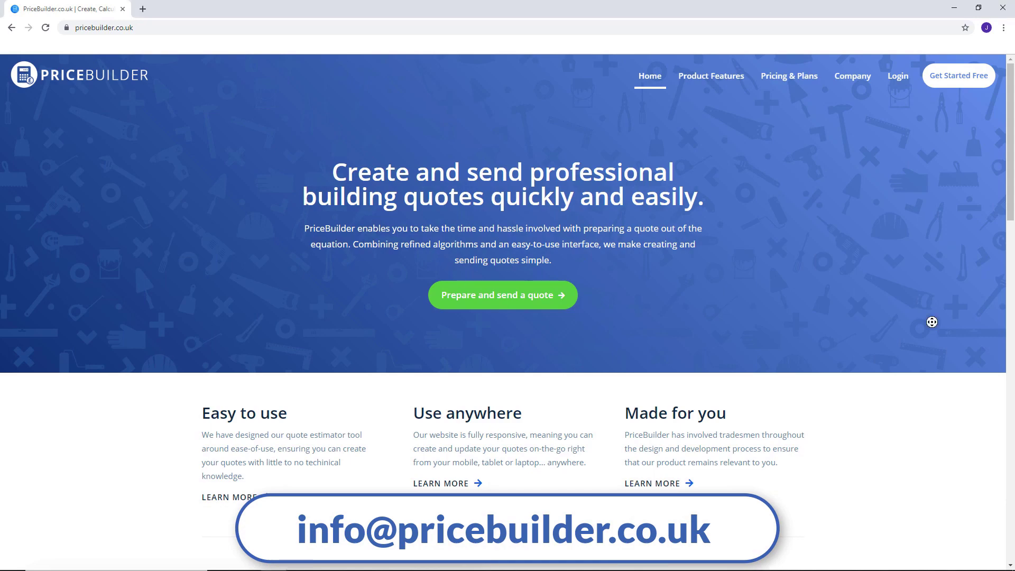